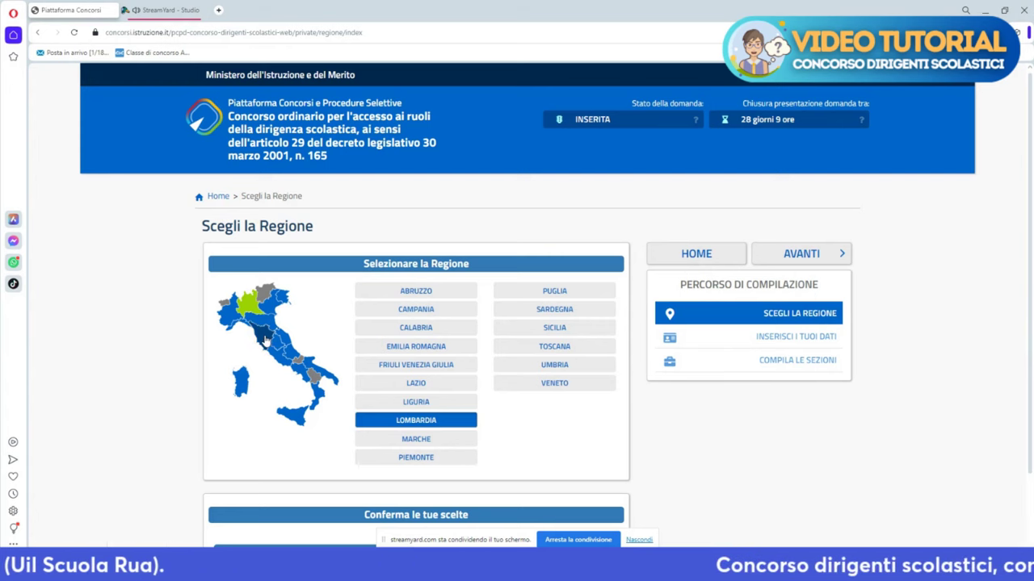
# Step: Choose TOSCANA as the region for the competition application and proceed to the following stage
pyautogui.click(571, 347)
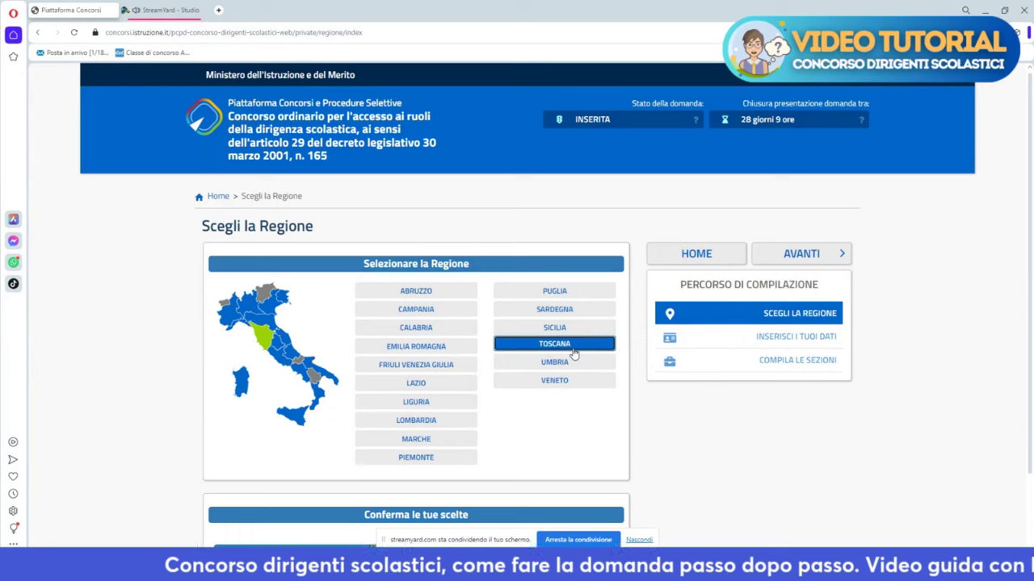
pyautogui.click(810, 253)
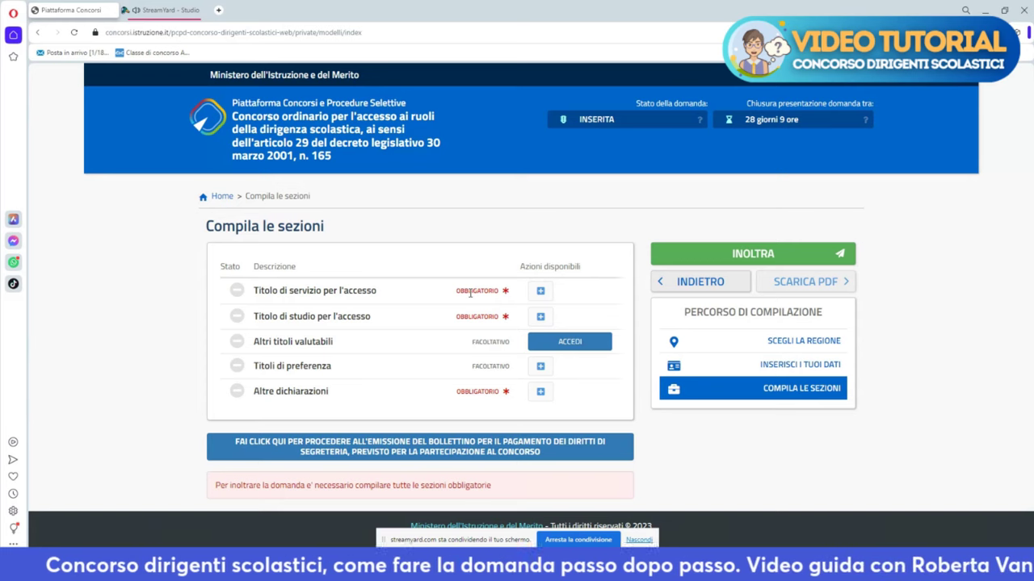
# Step: Open the mandatory "Titolo di servizio per l'accesso" section and review its user, first appointment and service details
pyautogui.click(544, 295)
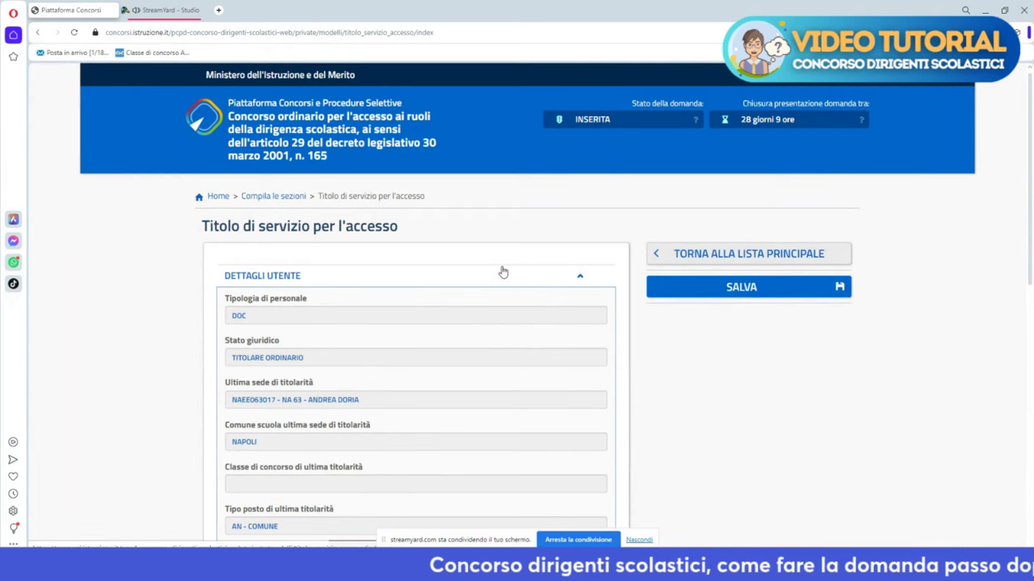
pyautogui.scroll(-4, 489, 289)
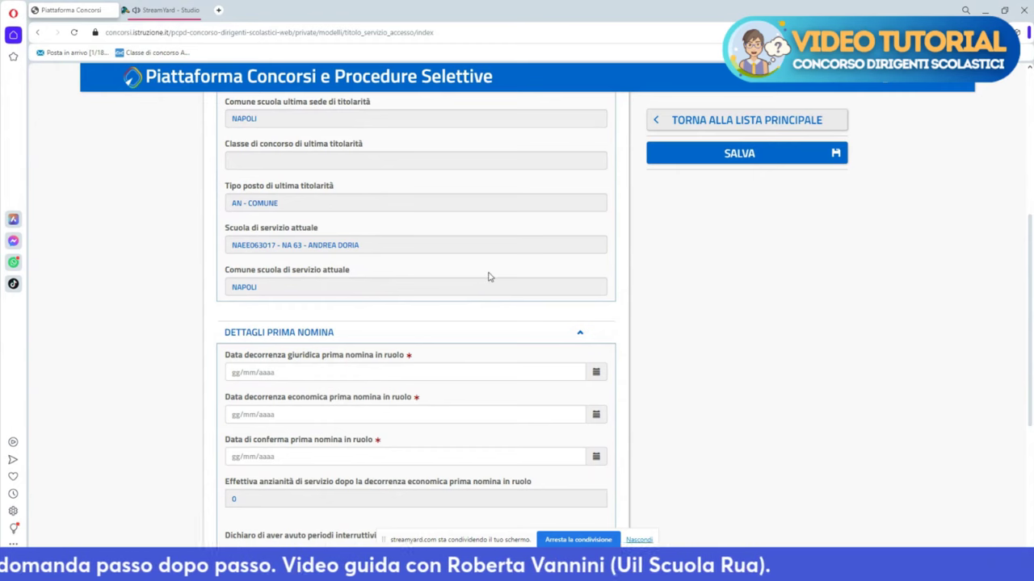
pyautogui.scroll(1, 488, 276)
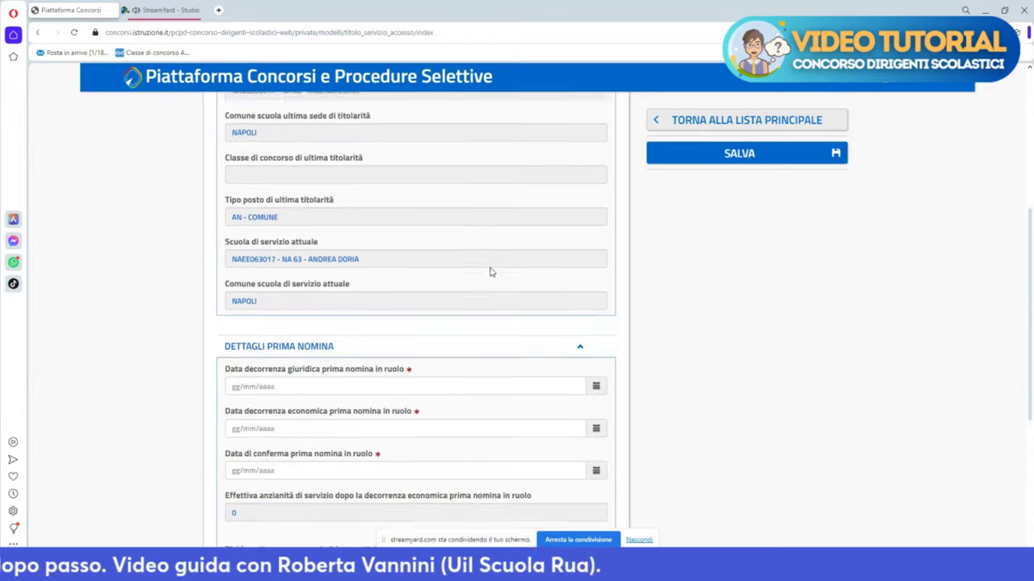
pyautogui.scroll(-3, 490, 270)
pyautogui.scroll(2, 489, 268)
pyautogui.scroll(-3, 490, 269)
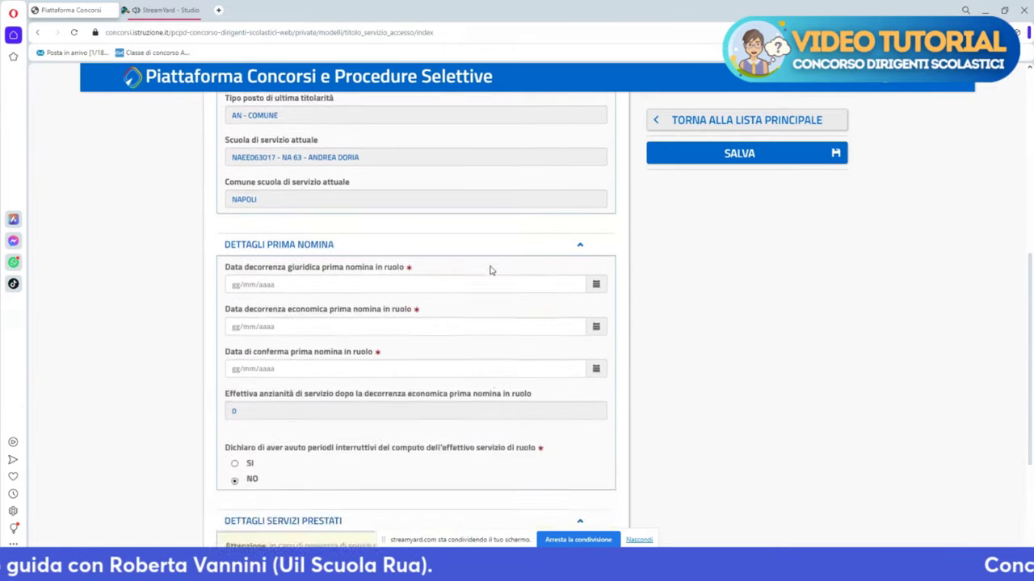
pyautogui.scroll(3, 477, 261)
pyautogui.scroll(-3, 445, 235)
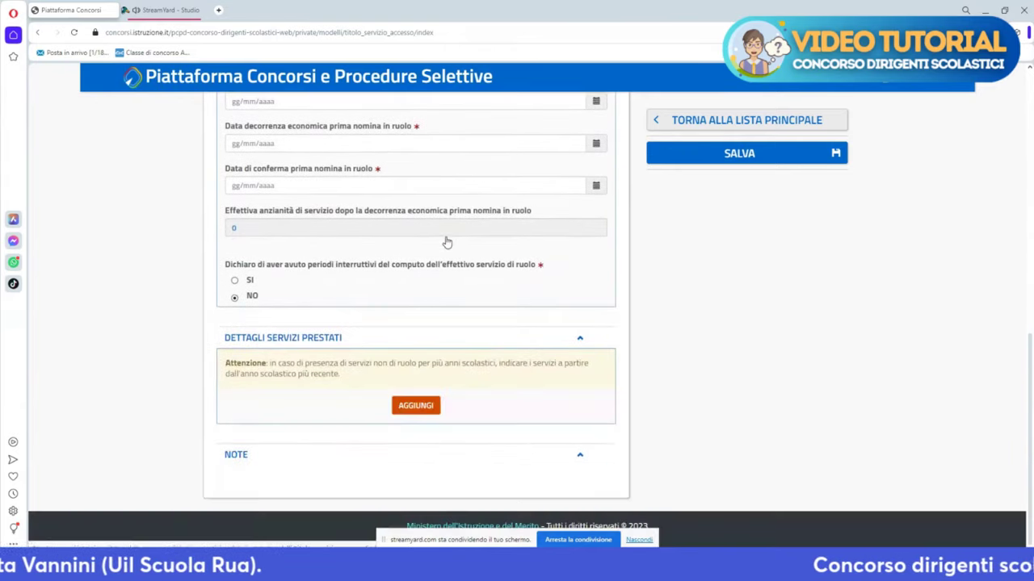
pyautogui.scroll(3, 445, 240)
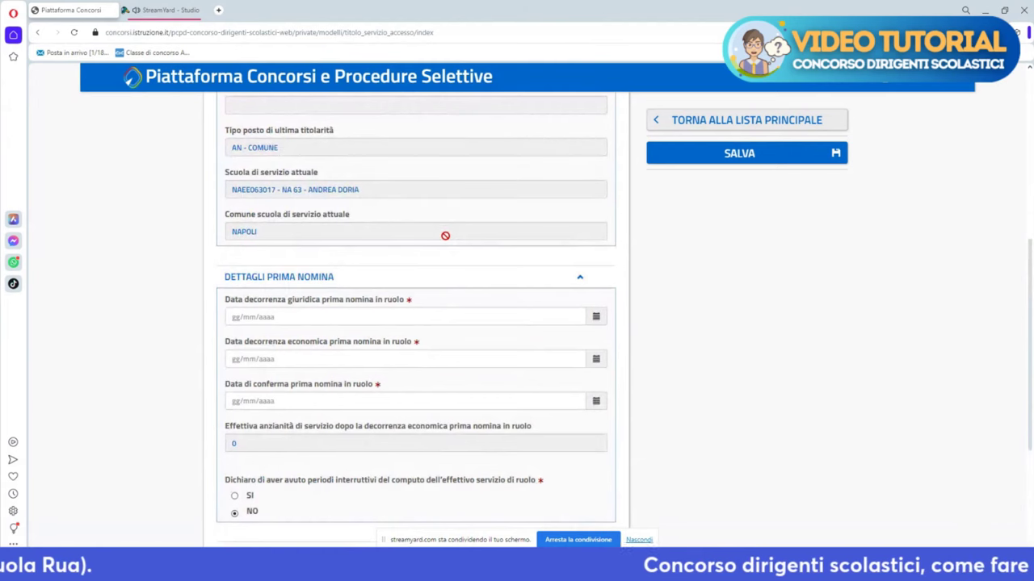
pyautogui.scroll(3, 445, 235)
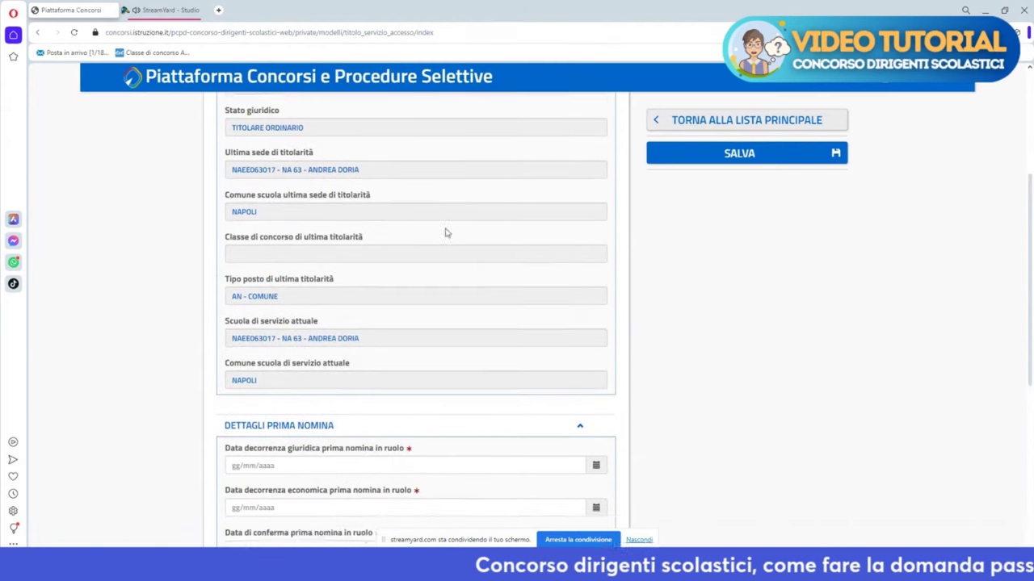
pyautogui.scroll(-2, 444, 228)
pyautogui.scroll(-2, 444, 228)
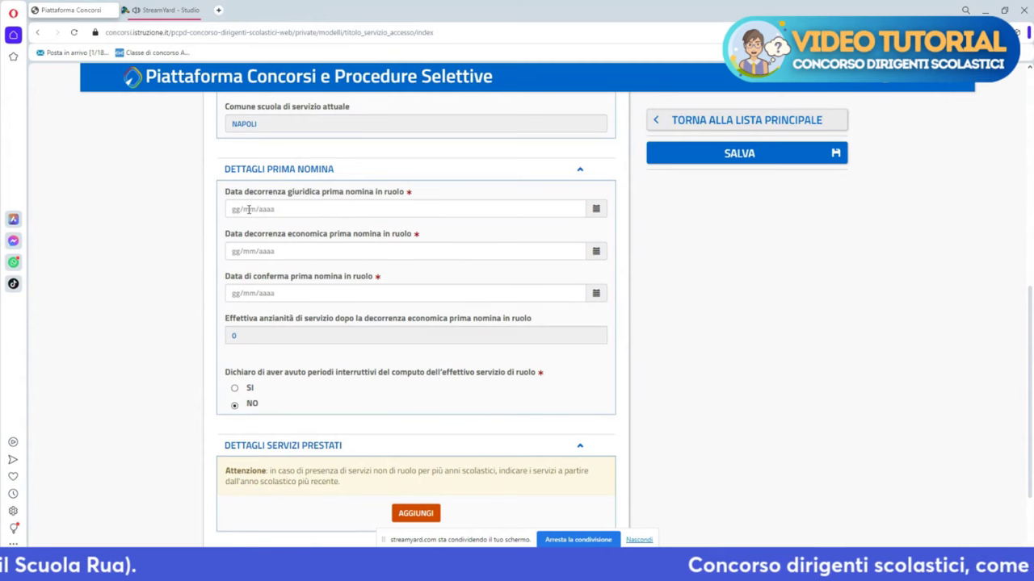
# Step: Enter 01/09/1991 as the legal start date (decorrenza giuridica) of the first permanent appointment
pyautogui.click(247, 209)
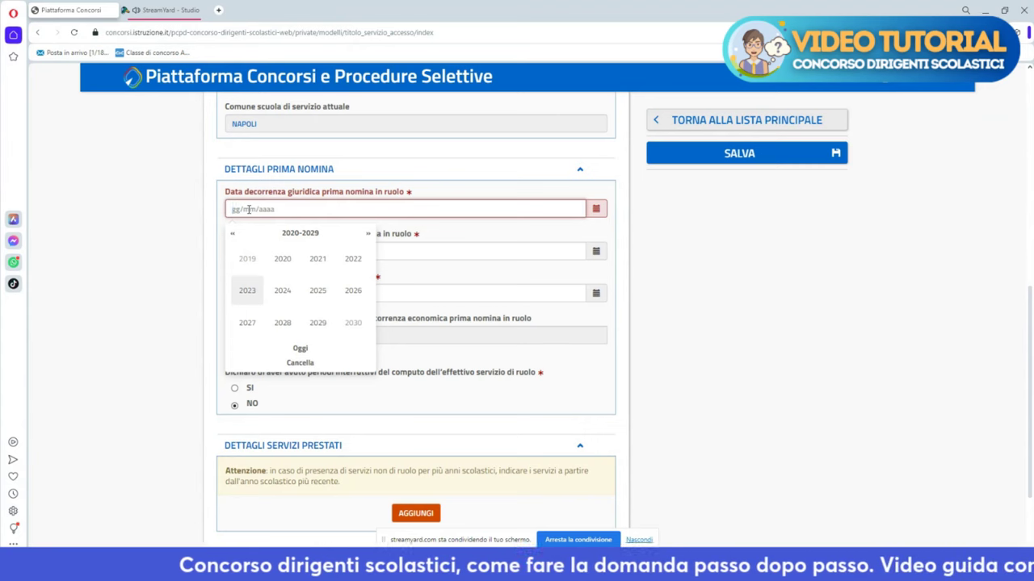
pyautogui.write('01/09/')
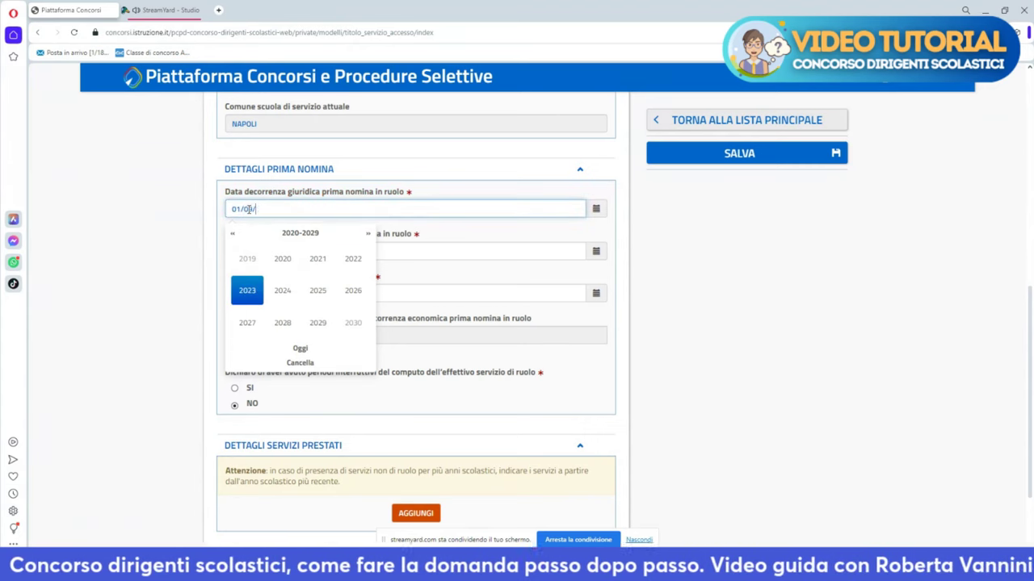
pyautogui.write('1991')
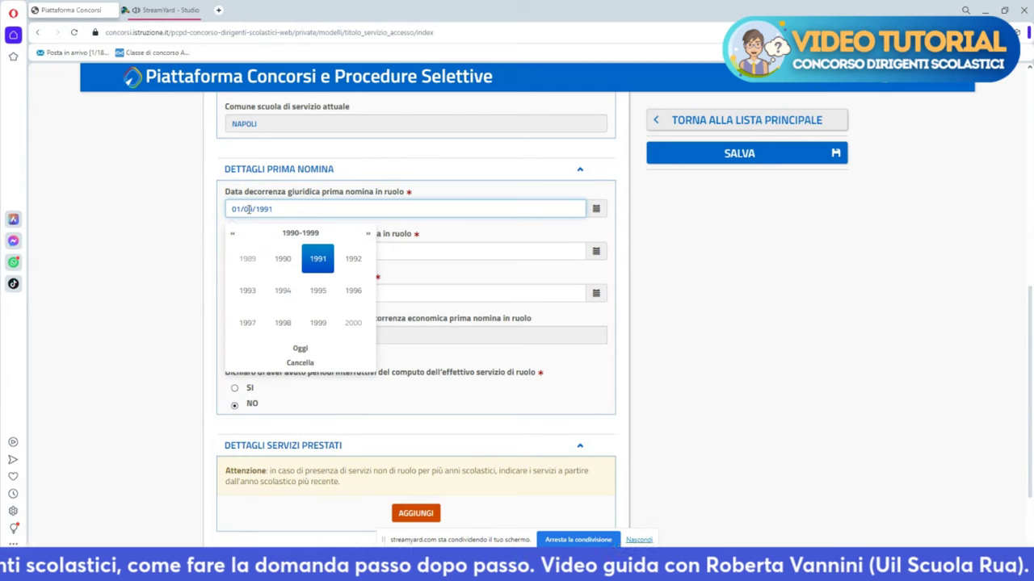
# Step: Set the economic start date of the first appointment to 30/10/1991 and its confirmation date to 01/09/1992
pyautogui.click(451, 251)
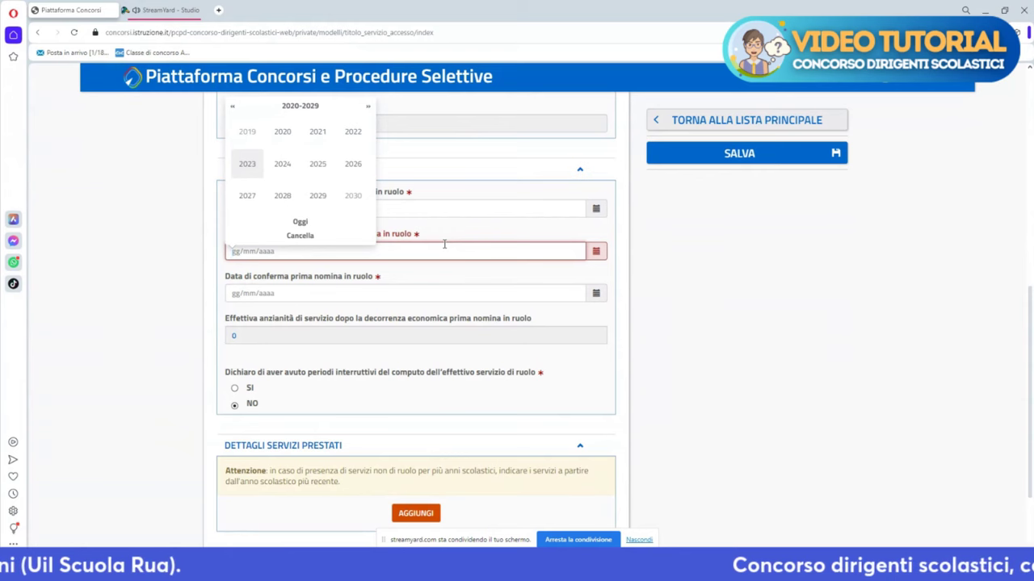
pyautogui.write('30/10')
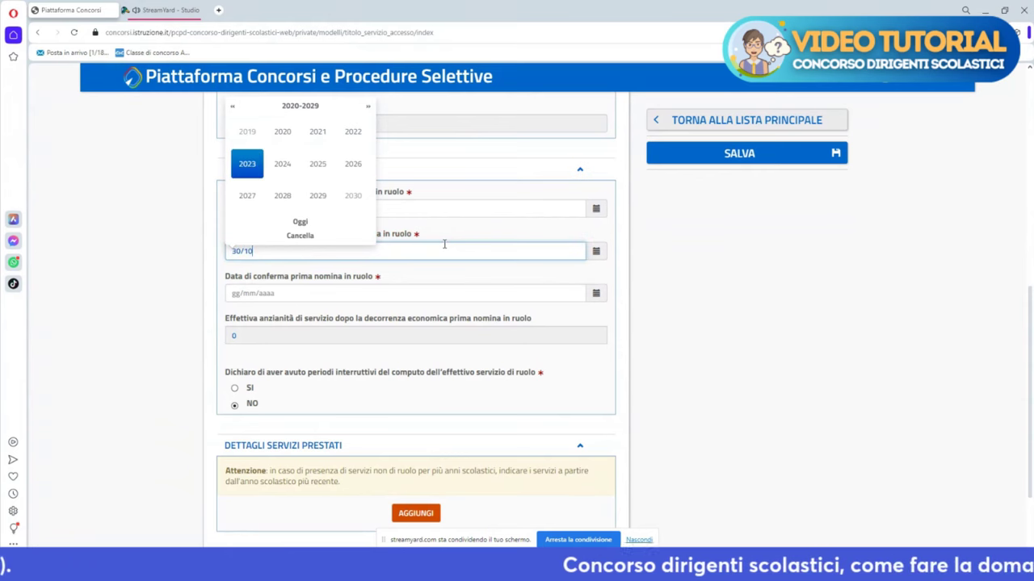
pyautogui.write('/1991')
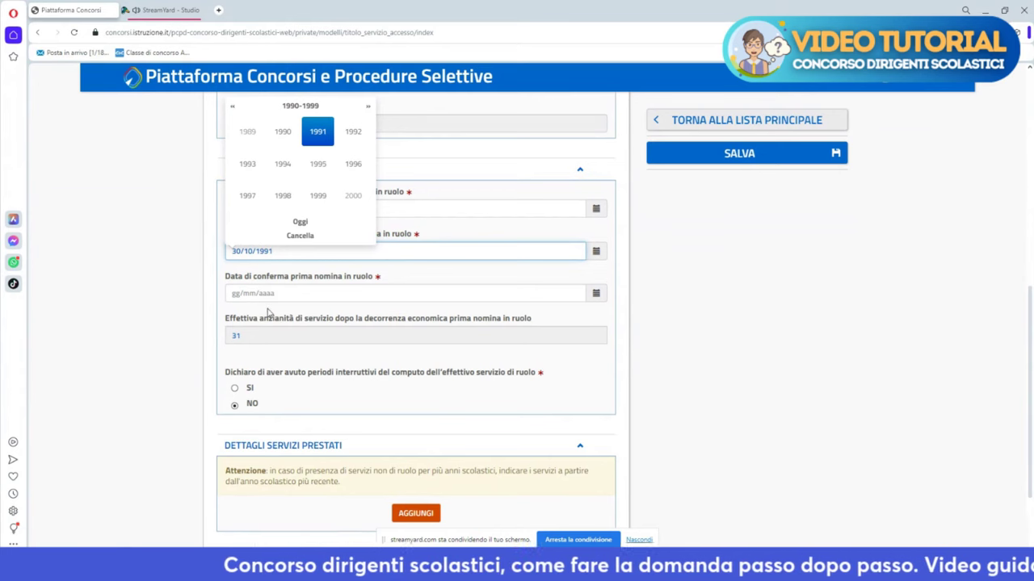
pyautogui.click(265, 295)
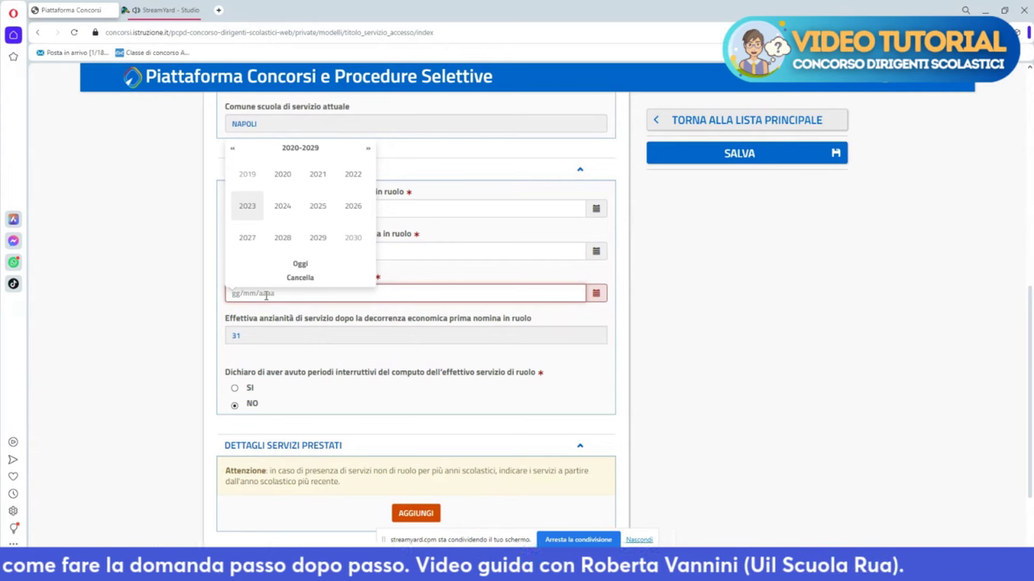
pyautogui.write('01/')
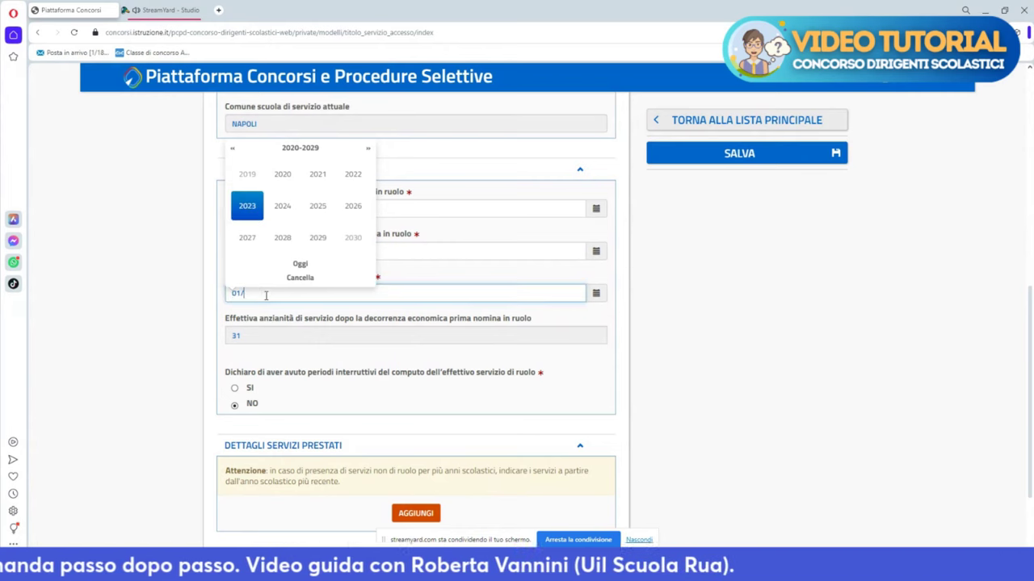
pyautogui.write('09/1992')
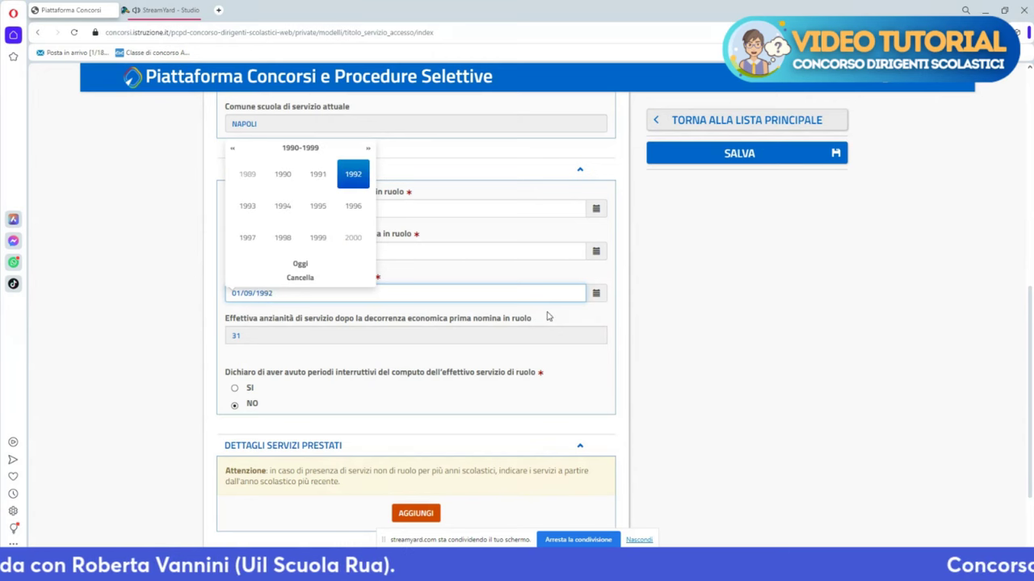
pyautogui.click(756, 334)
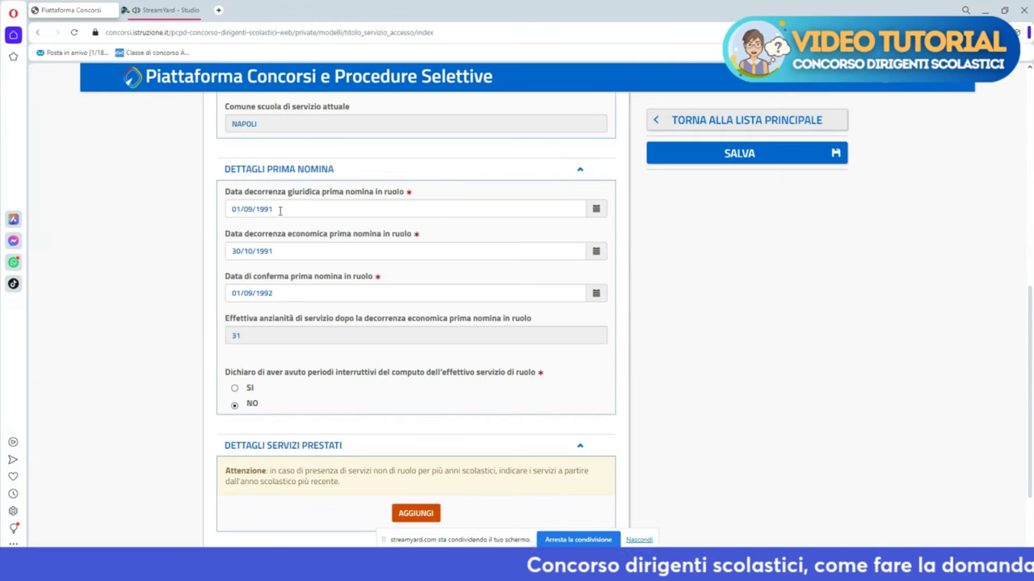
pyautogui.moveTo(280, 211); pyautogui.dragTo(223, 221)
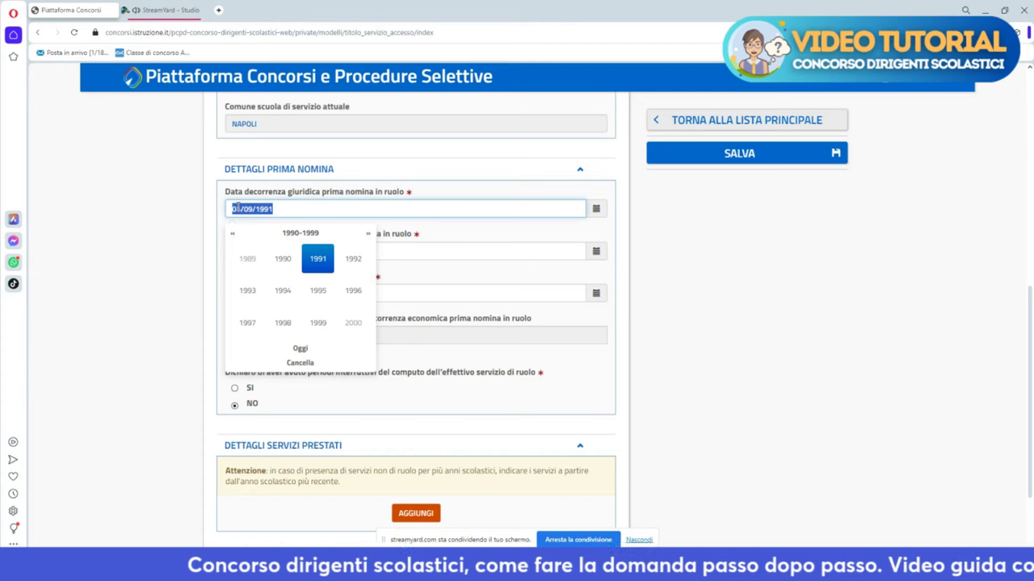
pyautogui.click(285, 209)
pyautogui.press('BackSpace')
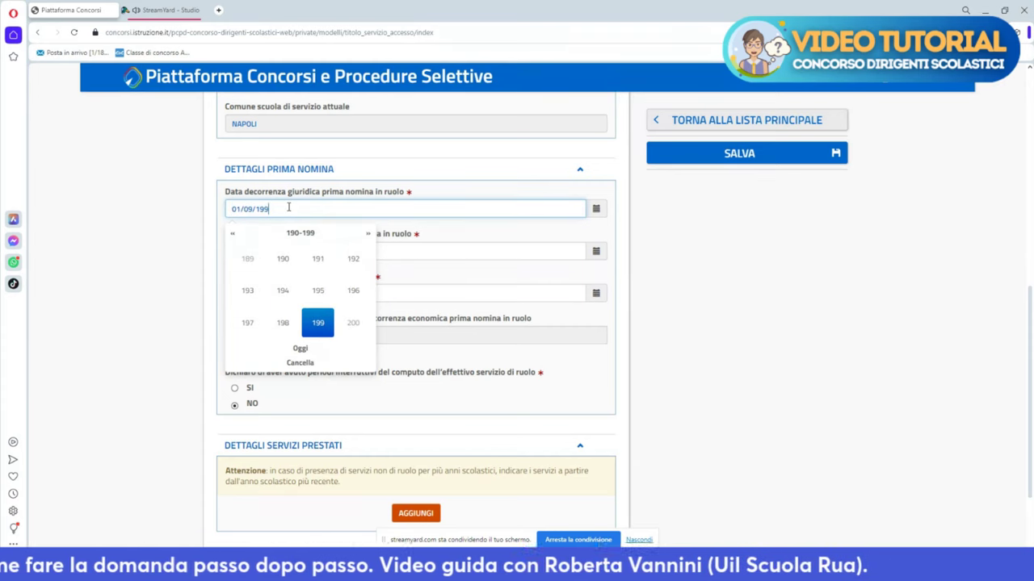
pyautogui.write('1')
# Step: Replace the economic start date (decorrenza economica) of the first permanent appointment with 01/09/2021
pyautogui.click(432, 250)
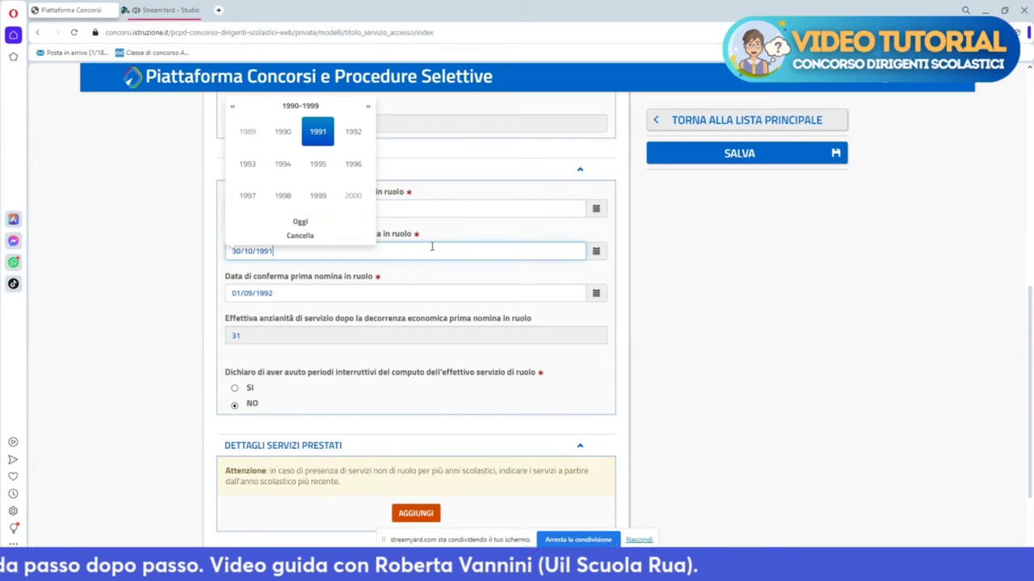
pyautogui.press('BackSpace')
pyautogui.press('BackSpace')
pyautogui.press('BackSpace')
pyautogui.press('BackSpace')
pyautogui.press('BackSpace')
pyautogui.press('BackSpace')
pyautogui.press('BackSpace')
pyautogui.press('BackSpace')
pyautogui.press('BackSpace')
pyautogui.press('BackSpace')
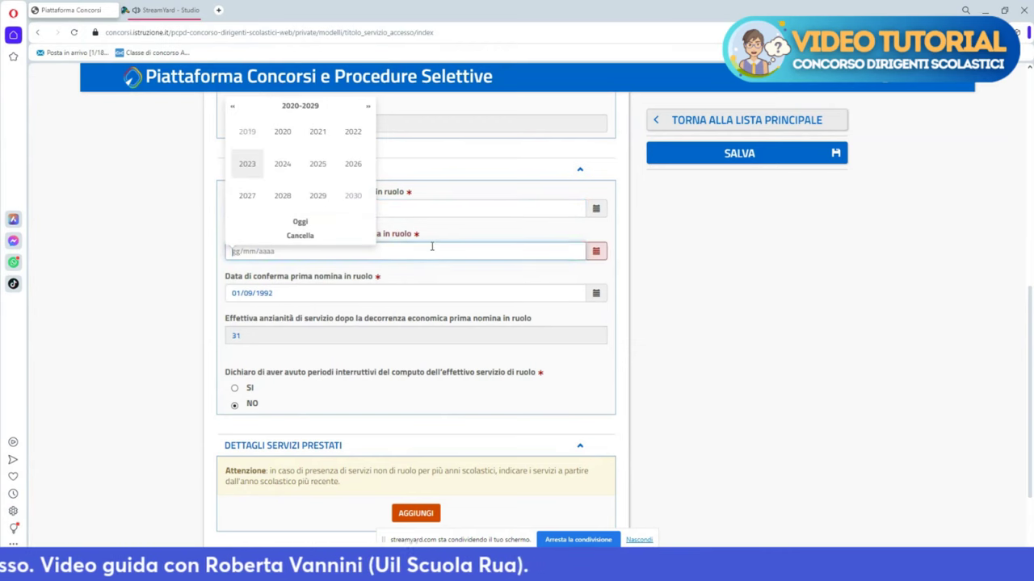
pyautogui.write('01/09')
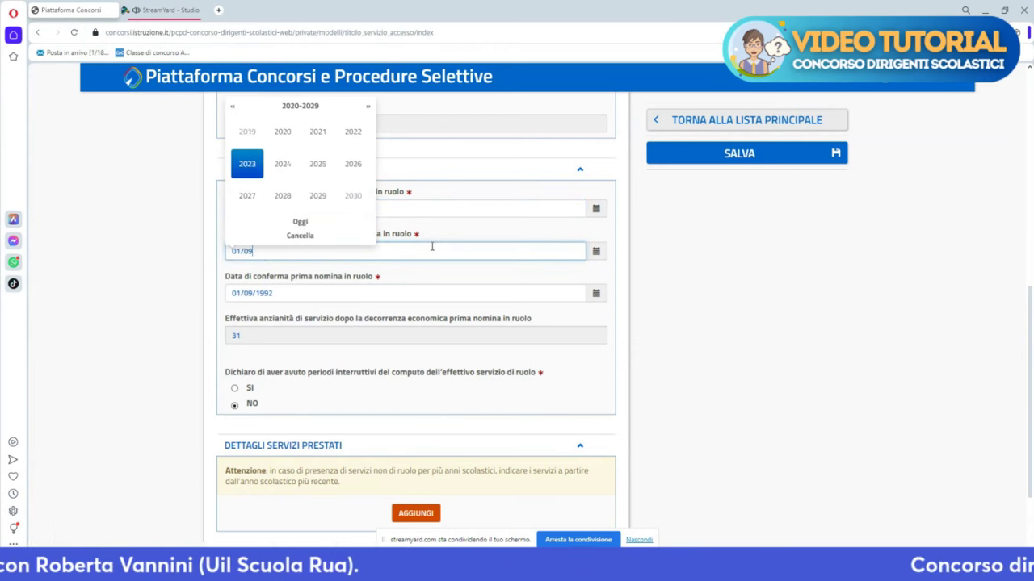
pyautogui.write('/2021')
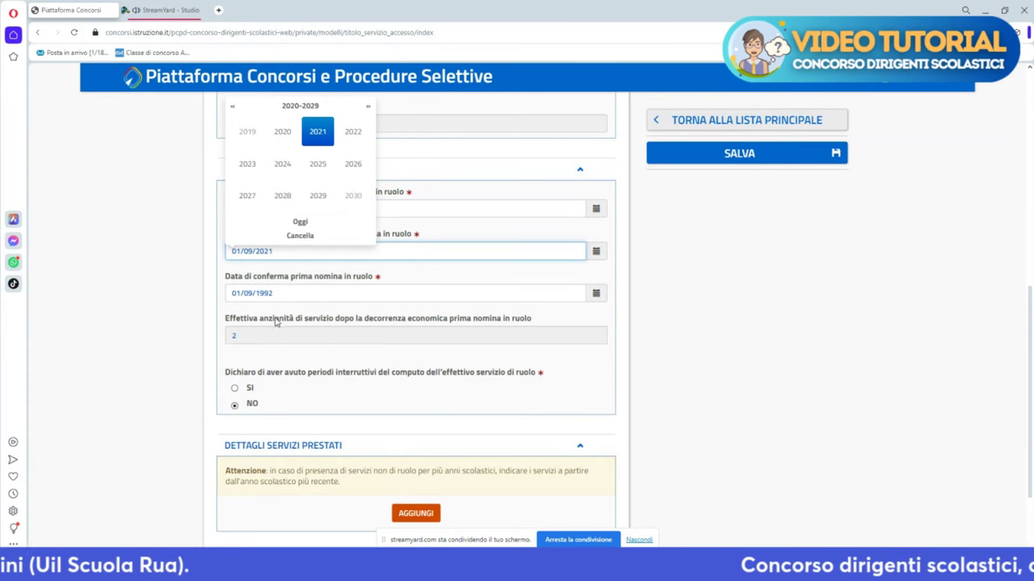
# Step: Change the confirmation date (data di conferma) of the first permanent appointment to 01/09/2022
pyautogui.click(286, 294)
pyautogui.press('BackSpace')
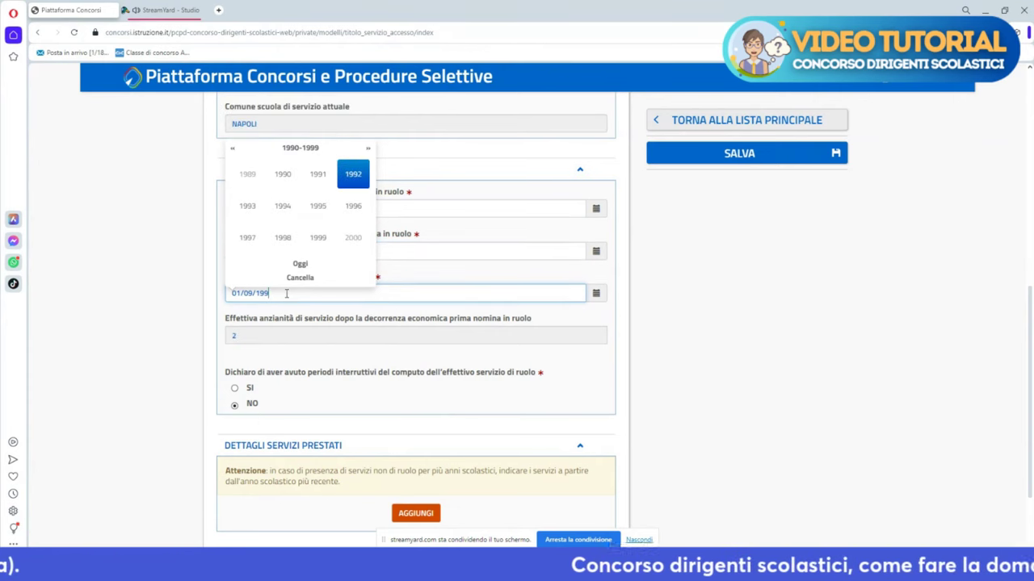
pyautogui.press('BackSpace')
pyautogui.press('BackSpace')
pyautogui.press('BackSpace')
pyautogui.press('BackSpace')
pyautogui.press('BackSpace')
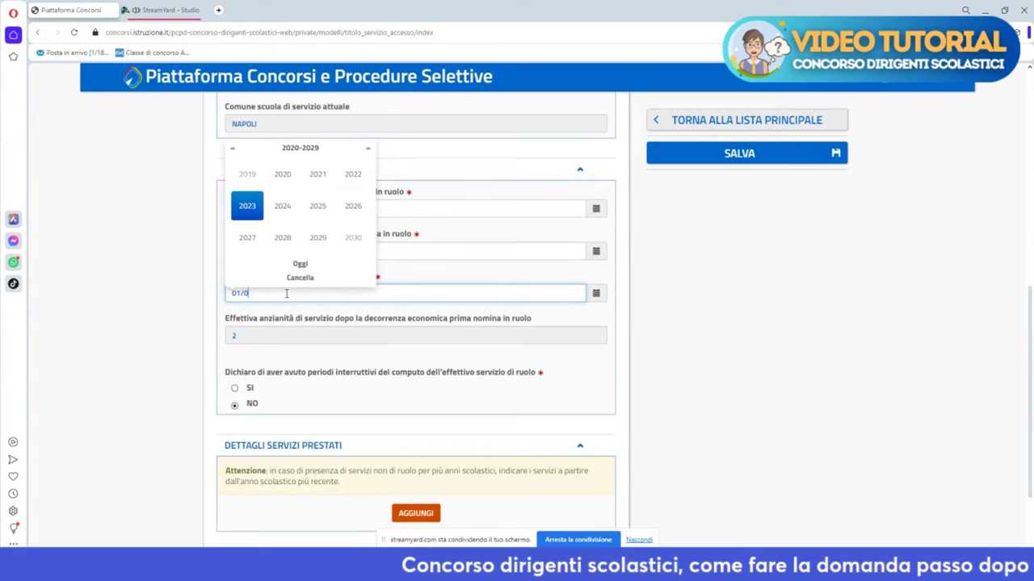
pyautogui.write('9/')
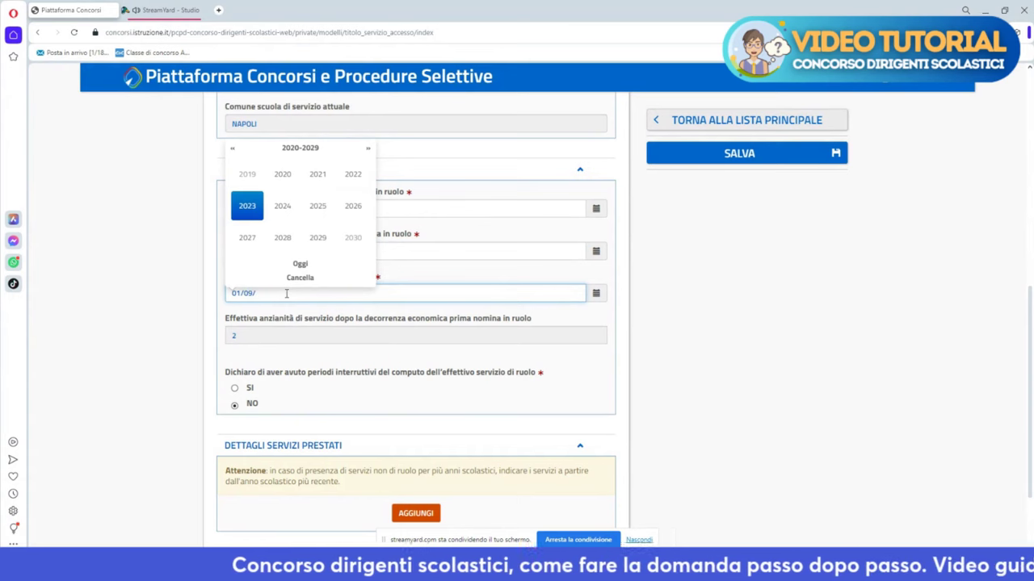
pyautogui.write('2022')
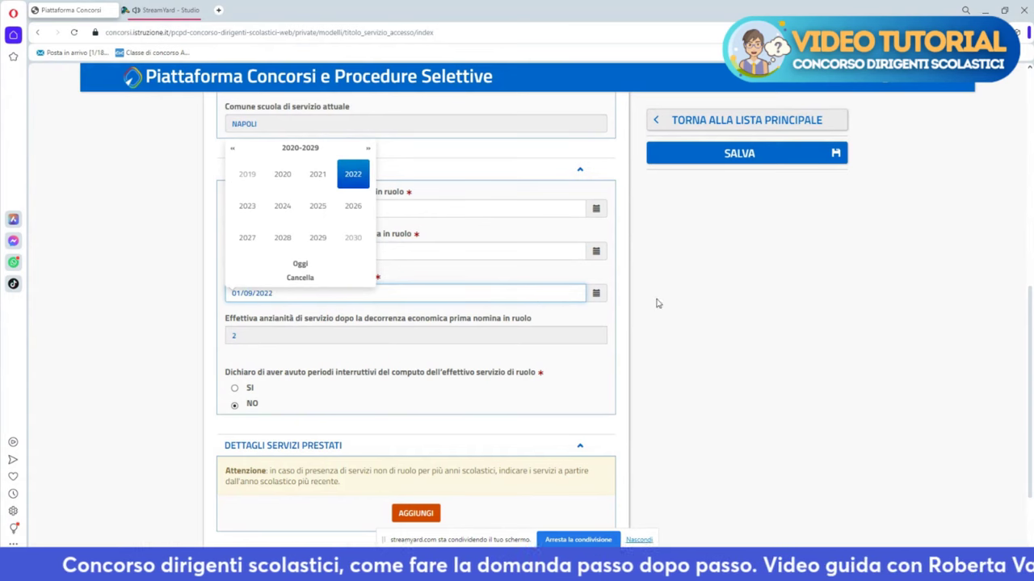
pyautogui.click(657, 308)
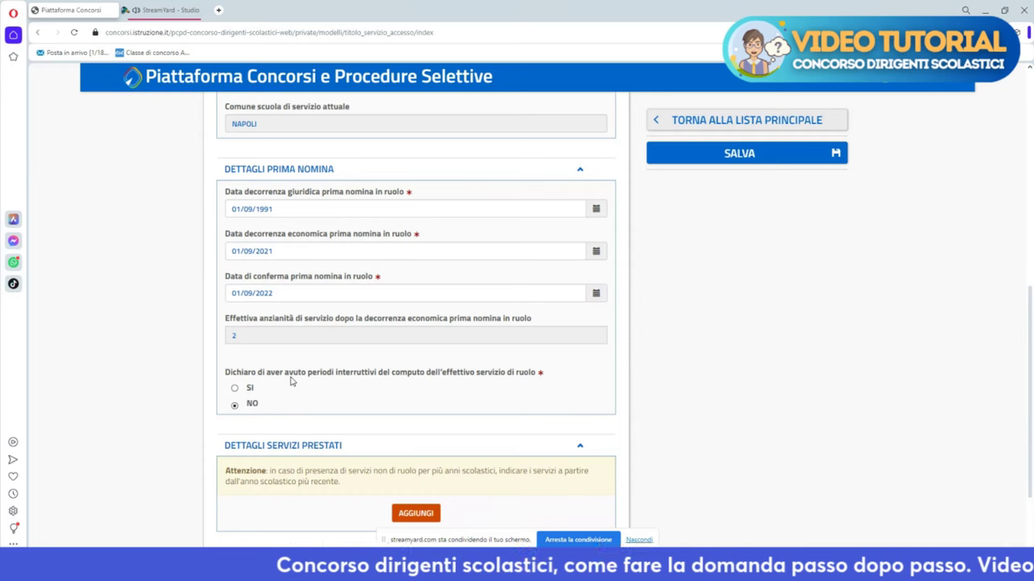
# Step: Check the remaining fields of the service title form, then save the section
pyautogui.scroll(-1, 285, 369)
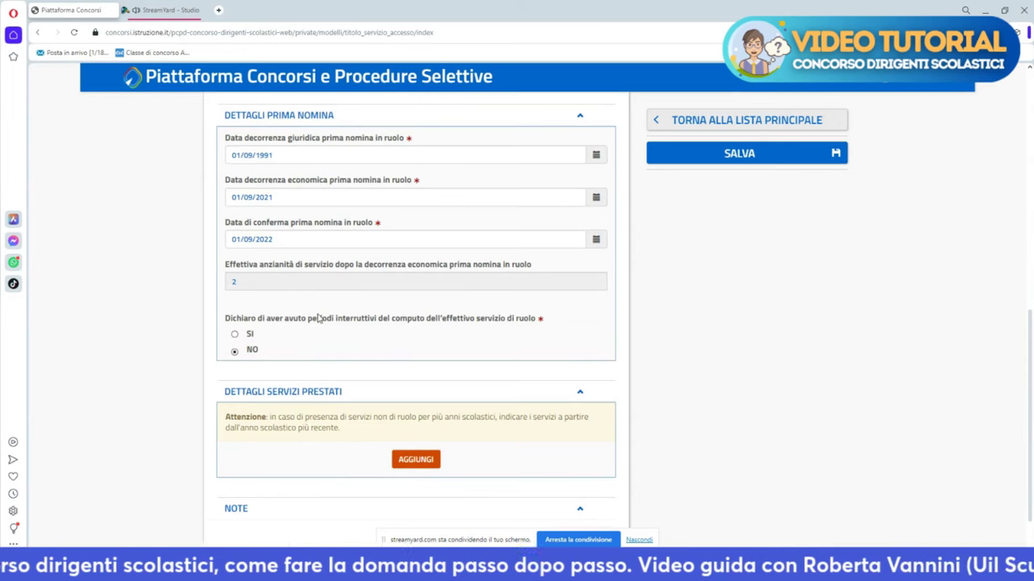
pyautogui.scroll(-1, 323, 319)
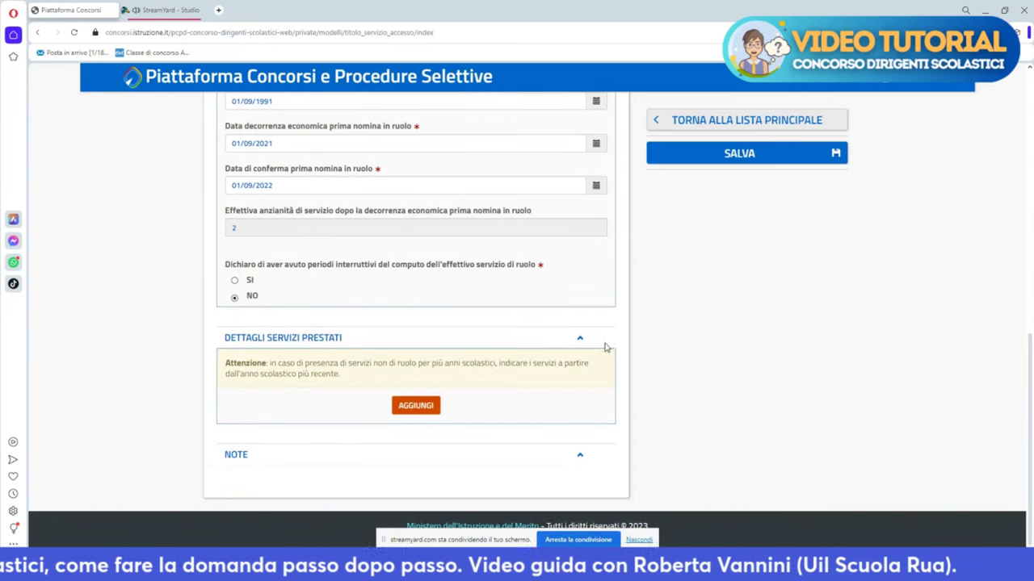
pyautogui.scroll(3, 623, 380)
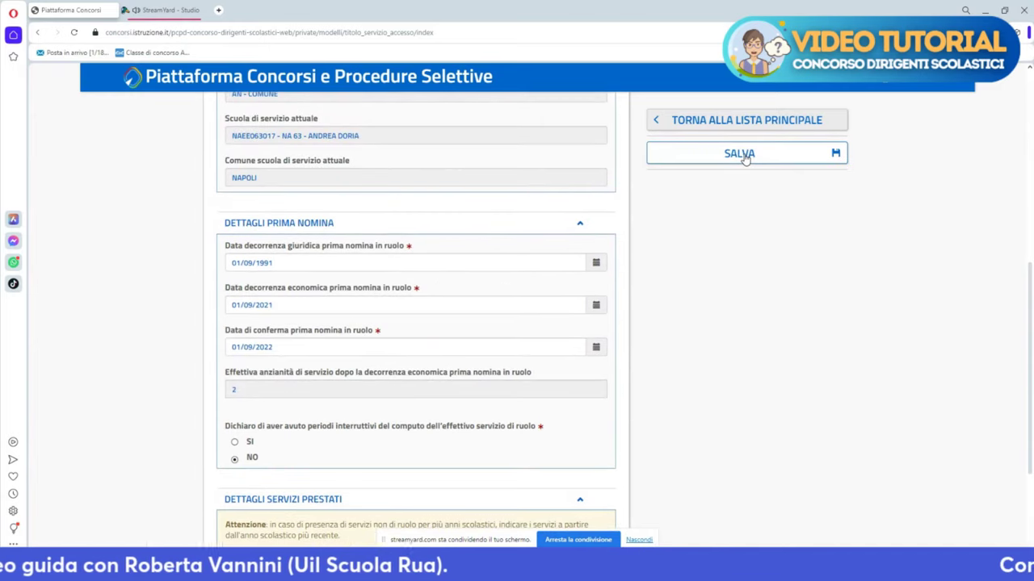
pyautogui.click(743, 155)
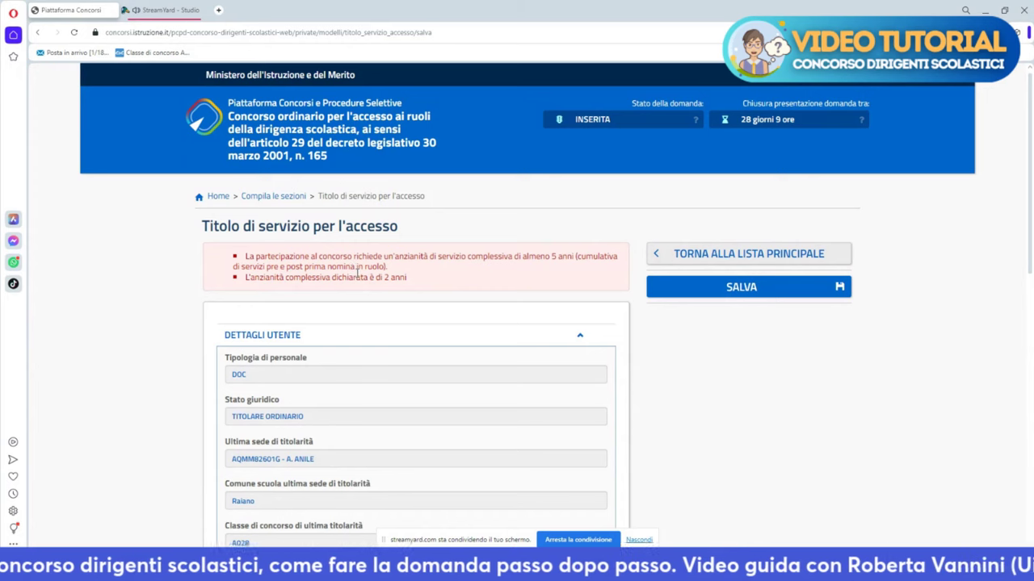
# Step: Add a new service entry in the Dettagli servizi prestati section
pyautogui.scroll(-10, 364, 272)
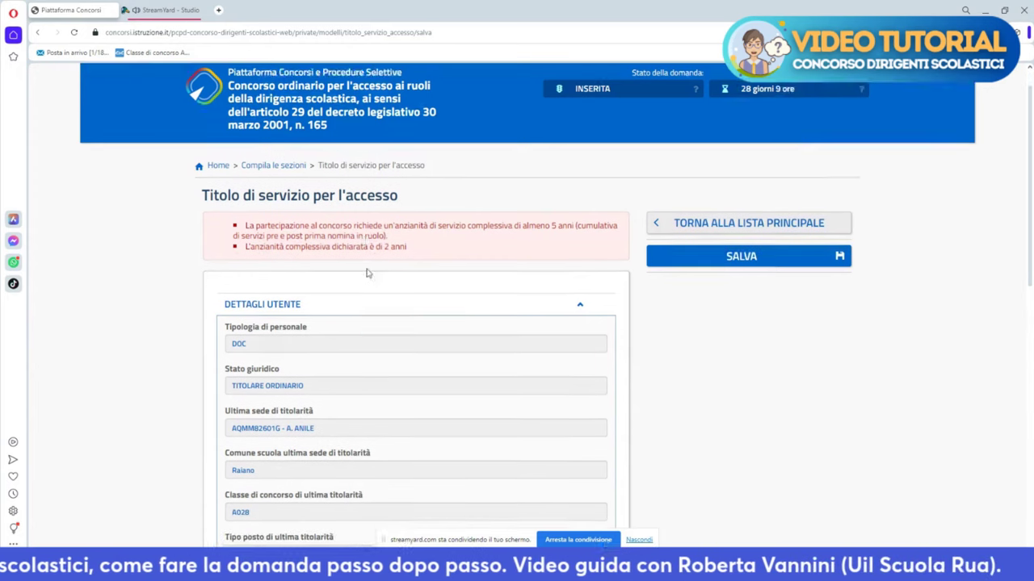
pyautogui.scroll(-3, 365, 275)
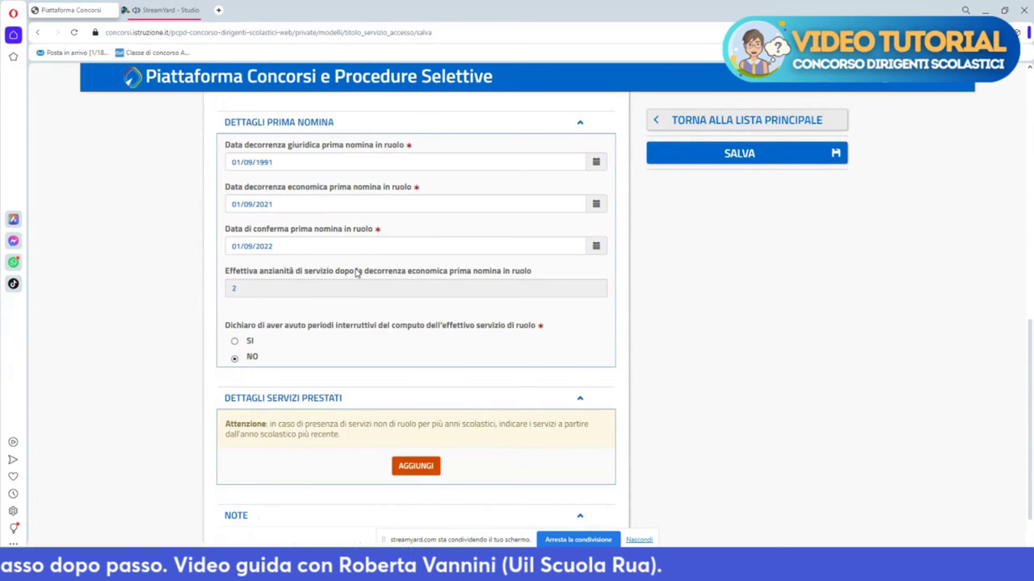
pyautogui.click(417, 467)
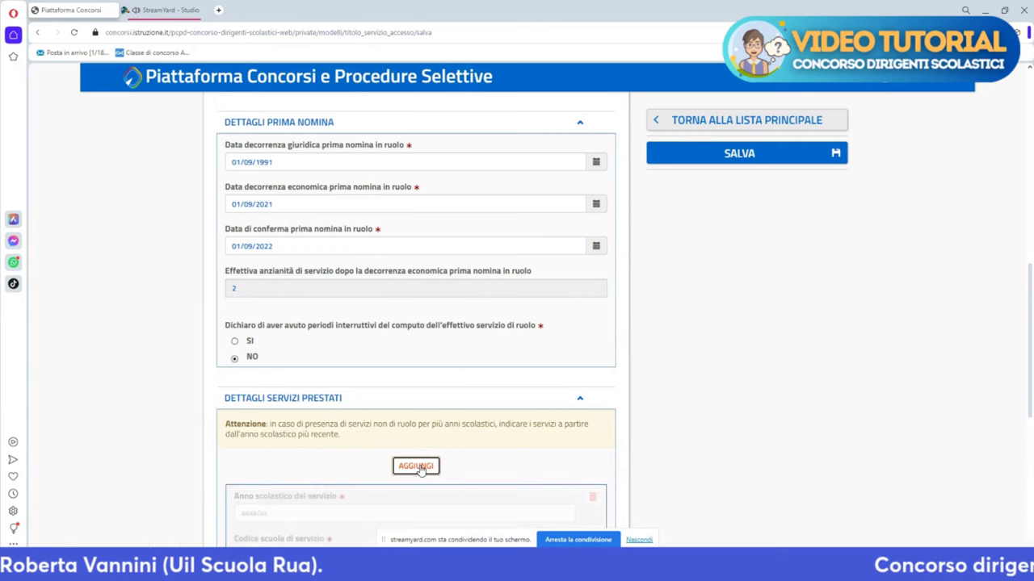
pyautogui.scroll(-4, 420, 468)
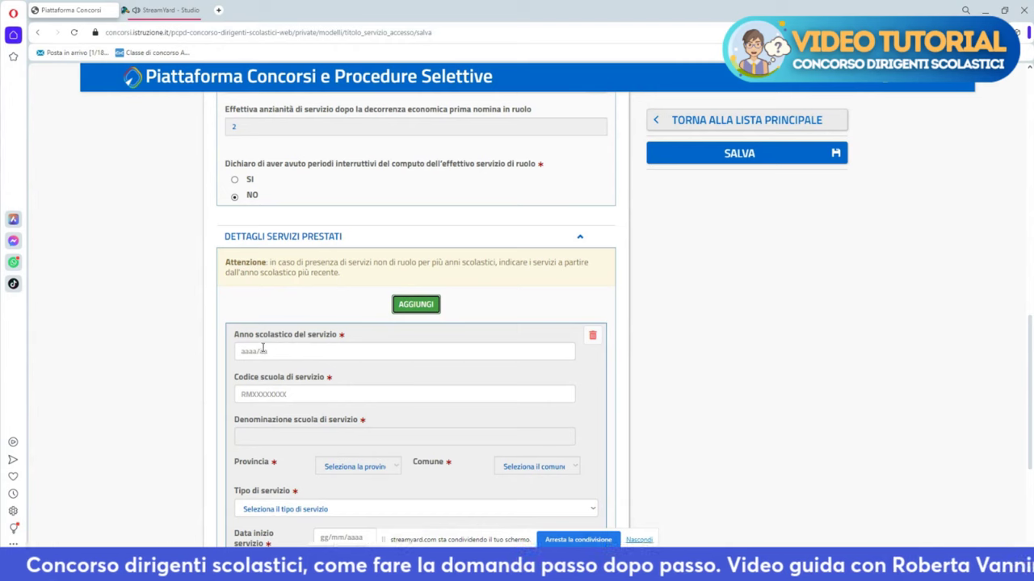
pyautogui.scroll(-1, 258, 349)
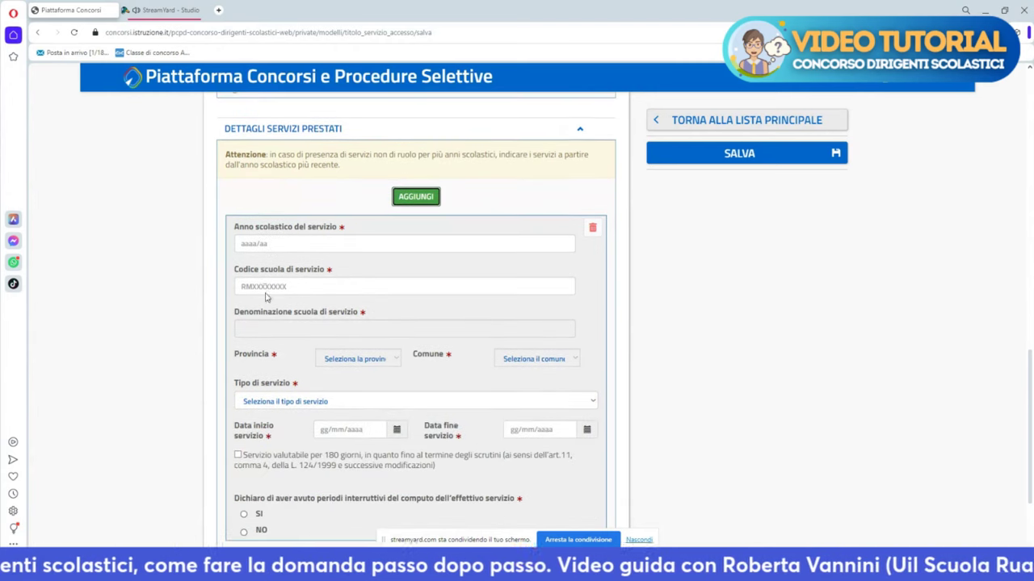
# Step: Set the school year (anno scolastico) of the new service entry to 2018/19
pyautogui.click(258, 244)
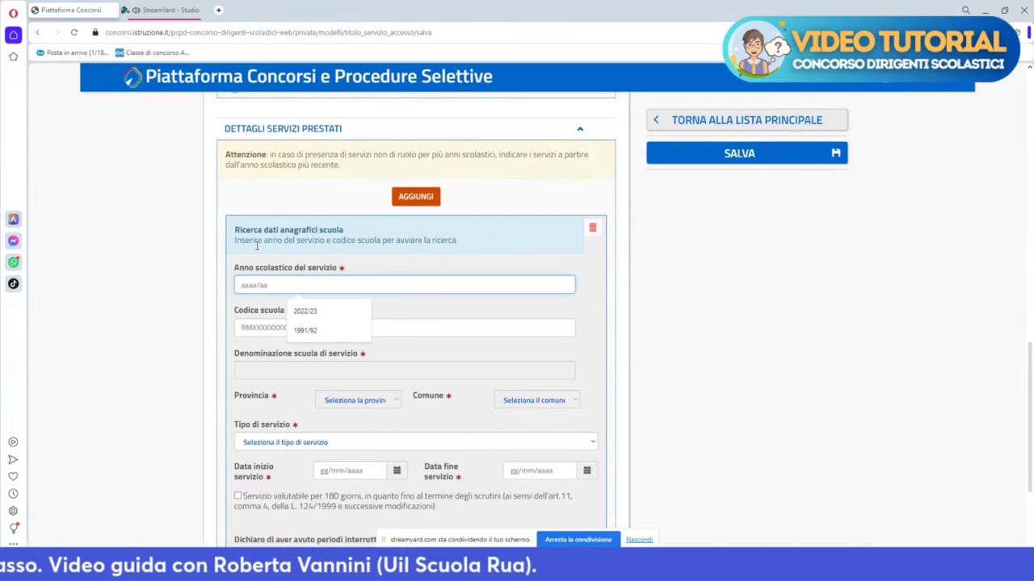
pyautogui.write('200')
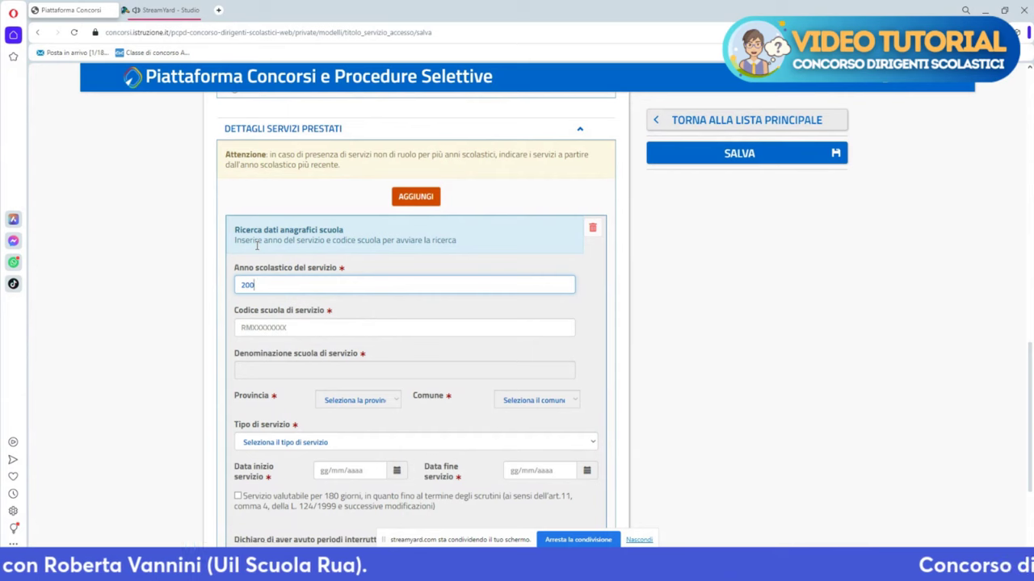
pyautogui.press('BackSpace')
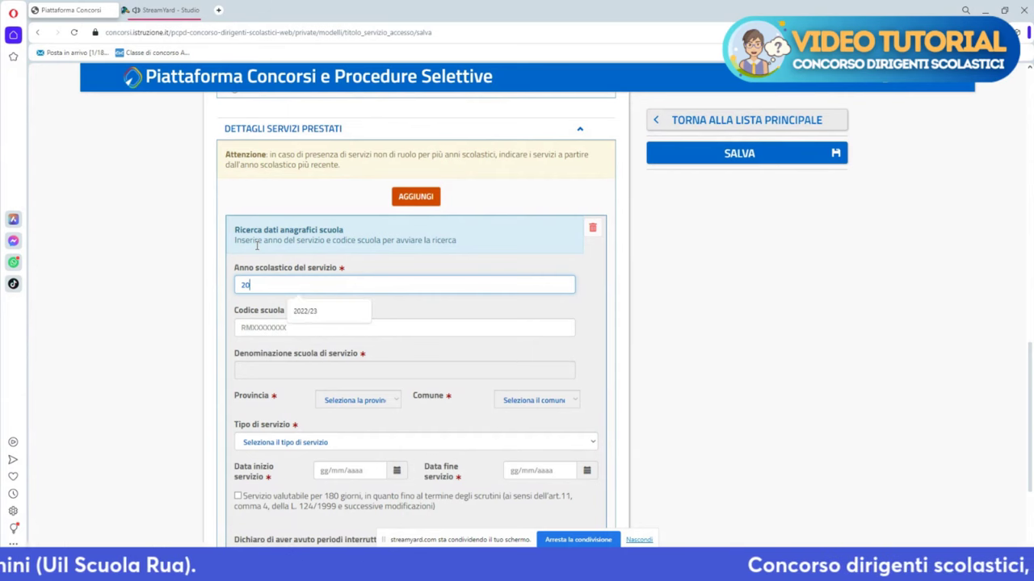
pyautogui.write('18/')
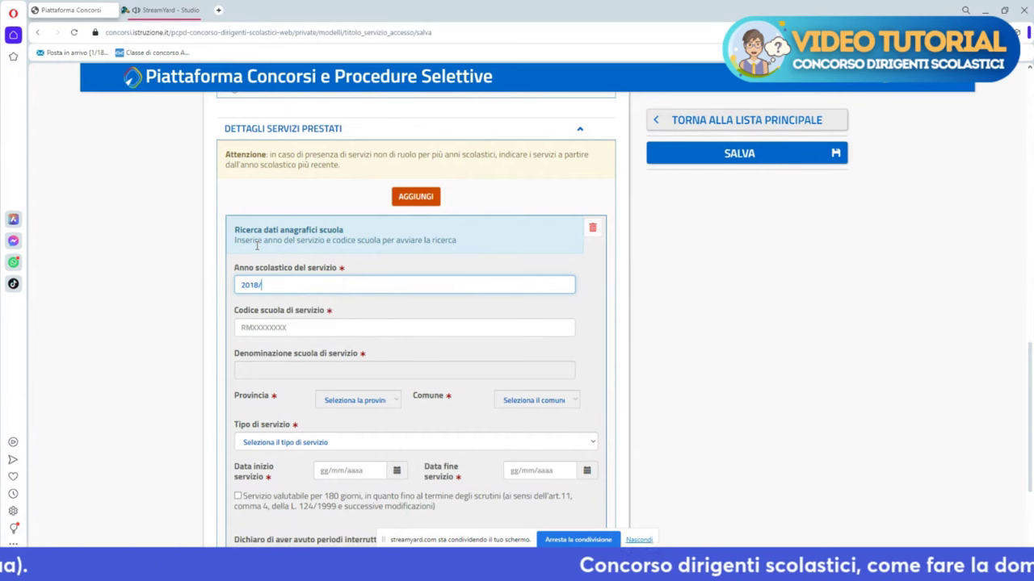
pyautogui.write('19')
# Step: Enter naee063006 as the service school code and 63 CIRCOLO DIDATTICO as the school name
pyautogui.click(260, 328)
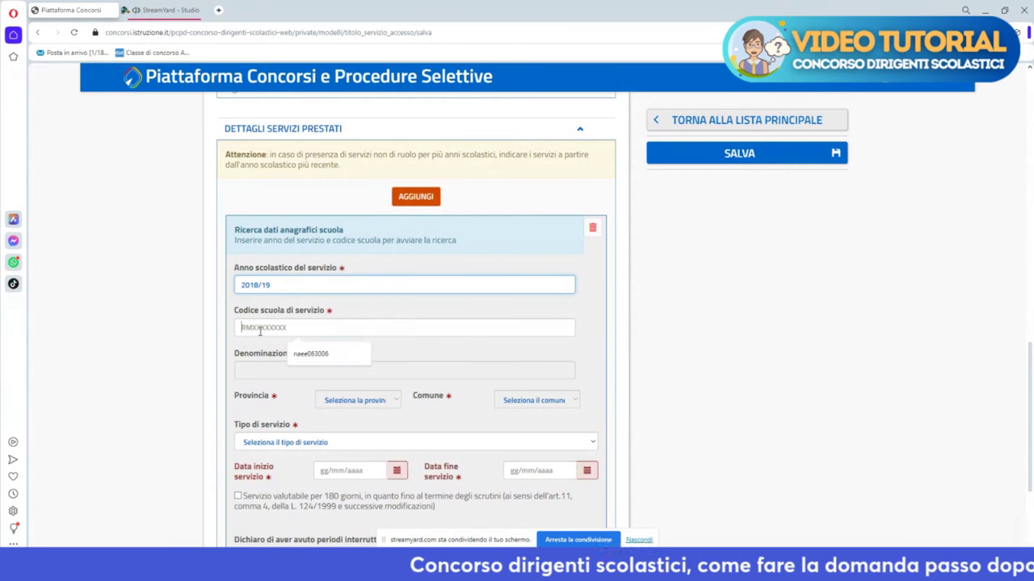
pyautogui.click(323, 354)
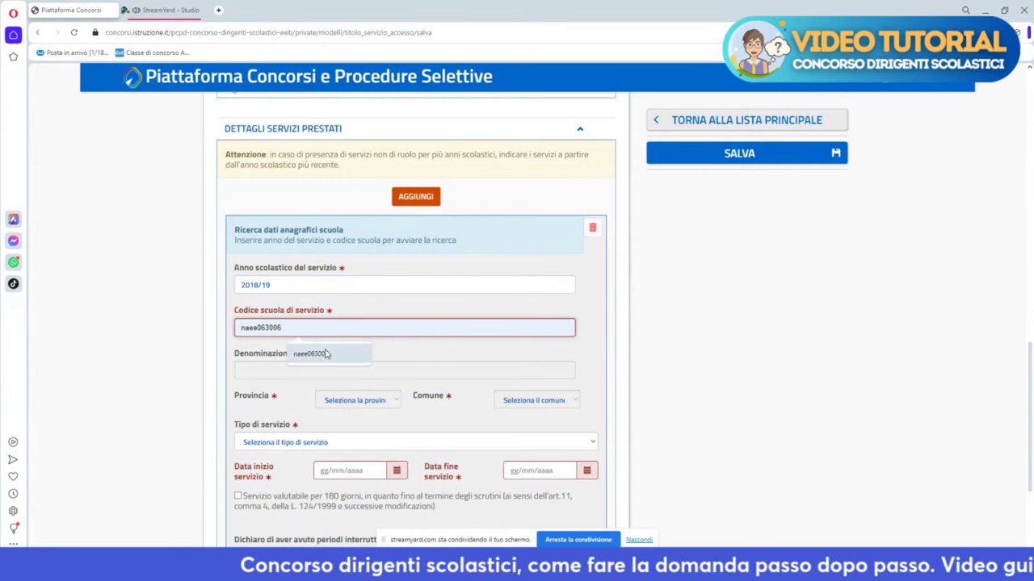
pyautogui.click(327, 353)
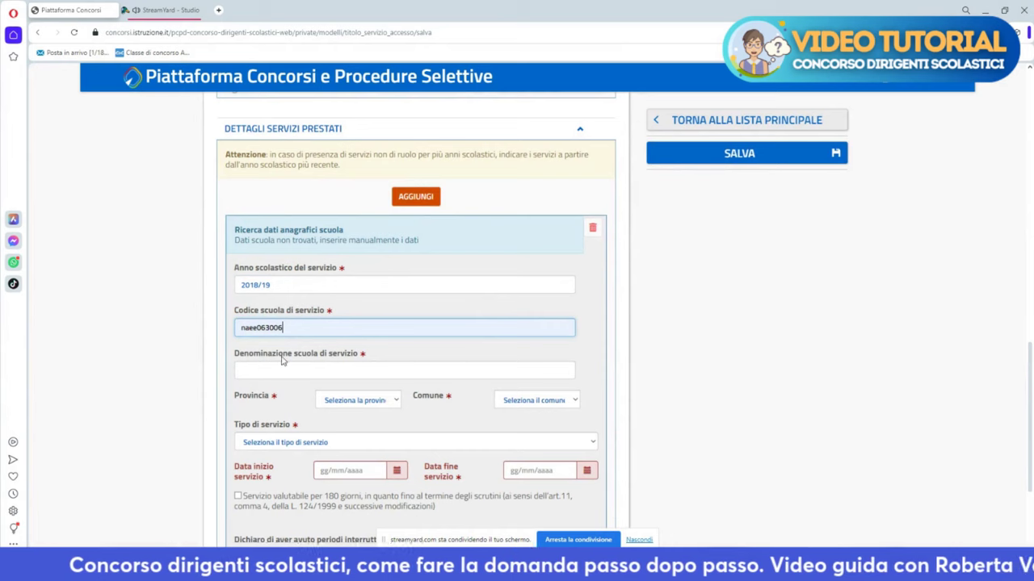
pyautogui.click(263, 371)
pyautogui.click(322, 396)
pyautogui.scroll(-1, 321, 394)
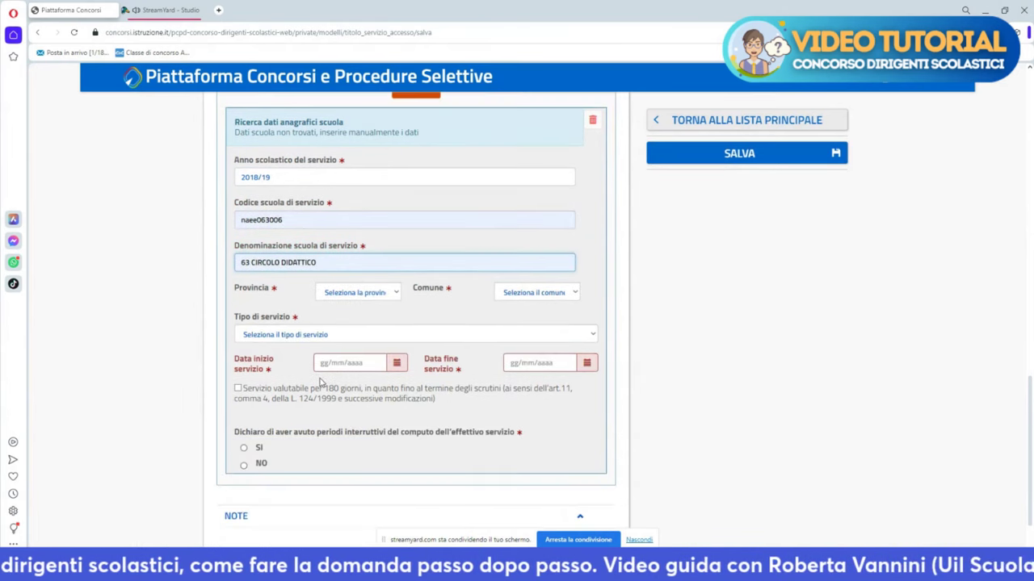
# Step: Choose NAPOLI as both the province and the municipality of the service school
pyautogui.click(388, 294)
pyautogui.scroll(-15, 368, 404)
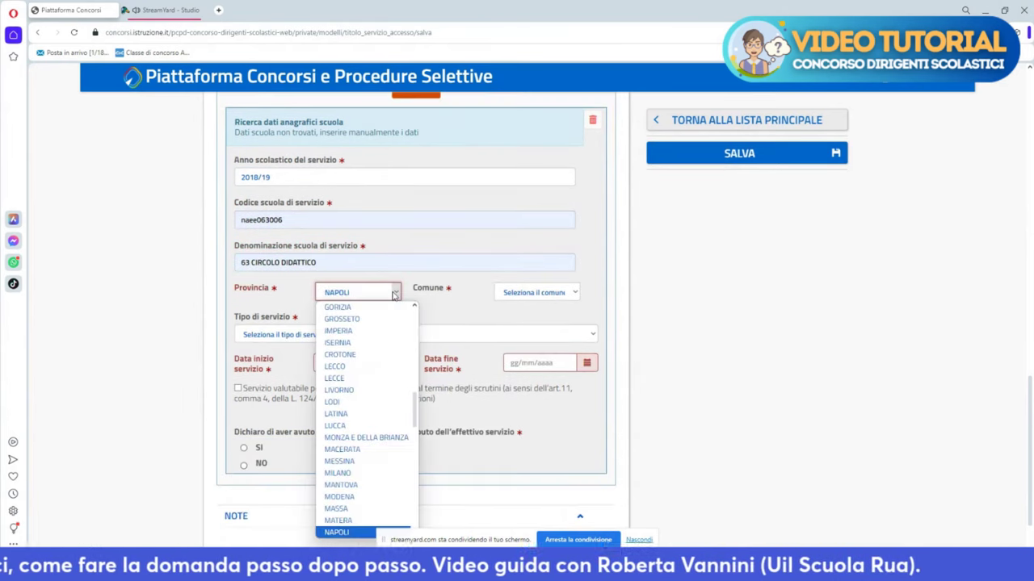
pyautogui.click(388, 496)
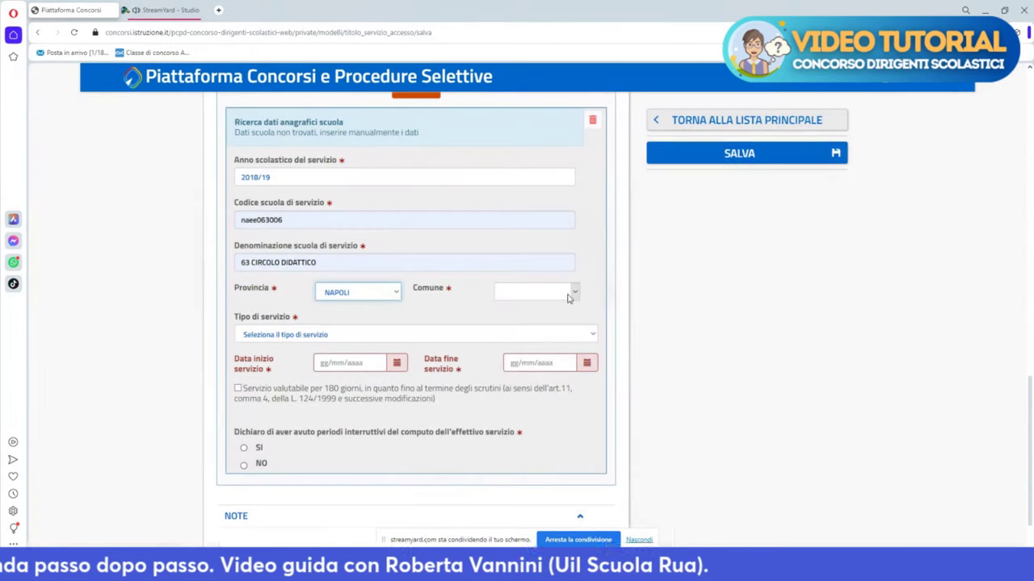
pyautogui.click(565, 292)
pyautogui.write('napoli')
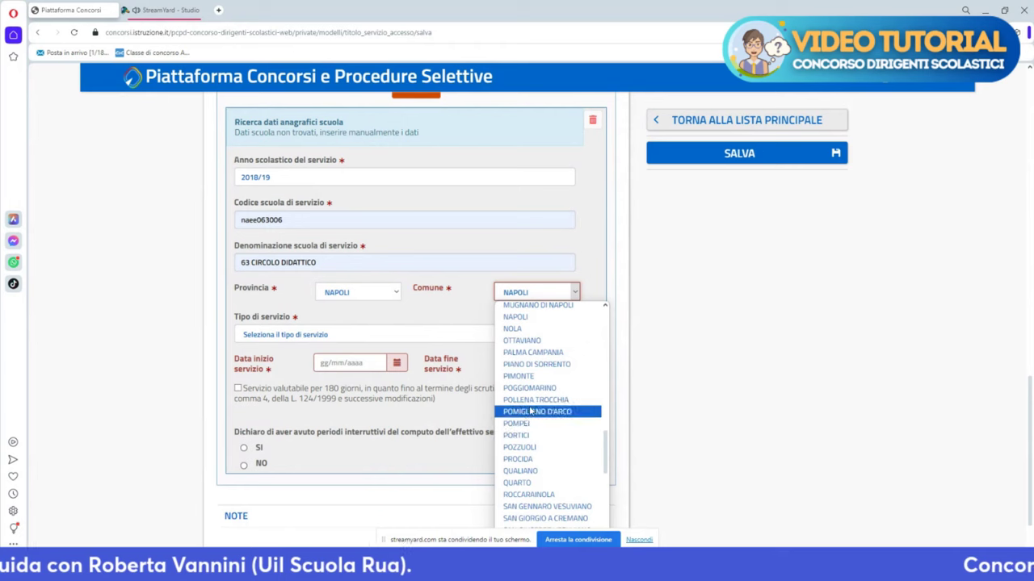
pyautogui.click(523, 319)
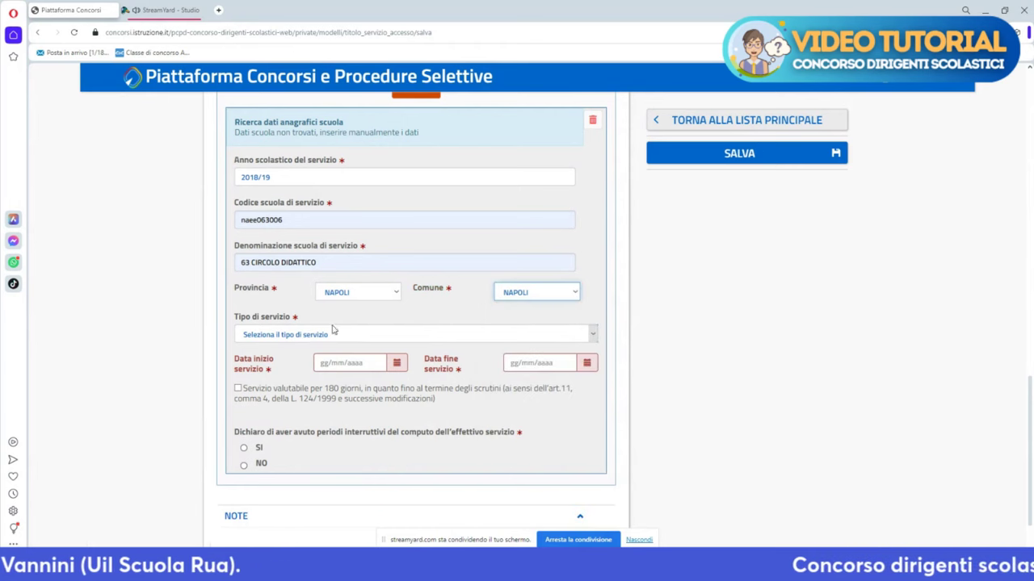
# Step: Set the service type to SCUOLE STATALI and the service start date to 01/09/2018
pyautogui.click(314, 335)
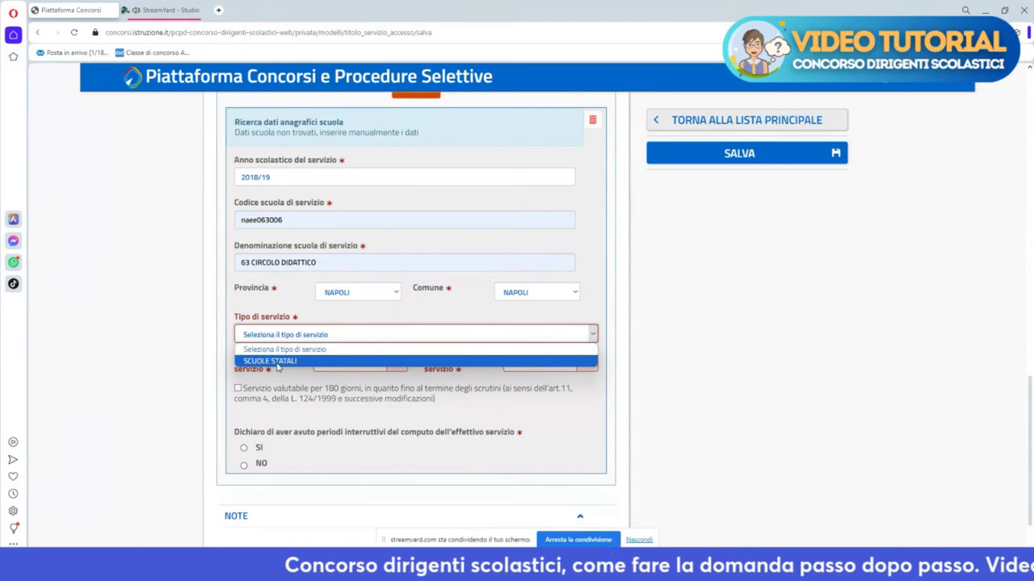
pyautogui.click(277, 362)
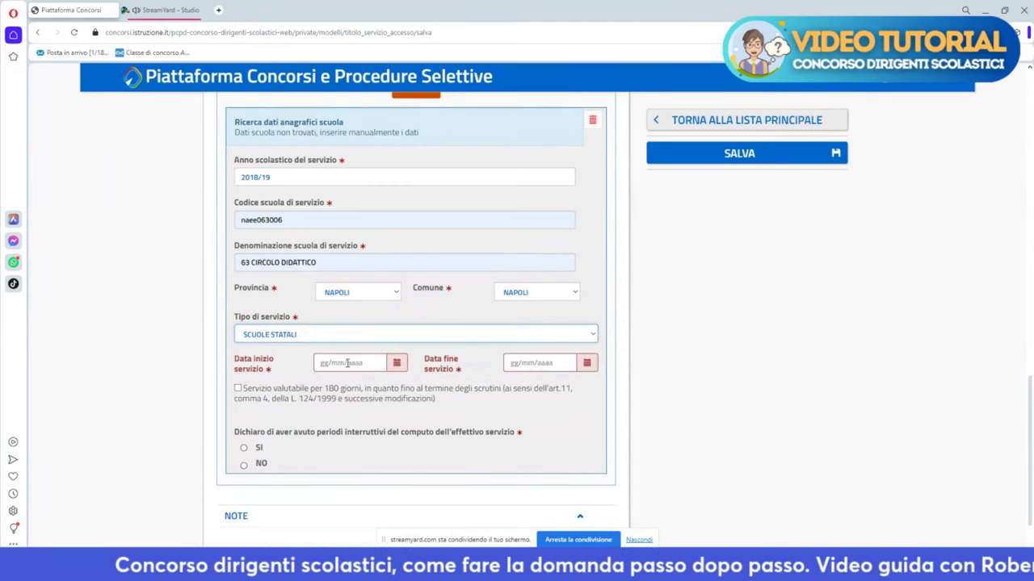
pyautogui.click(347, 361)
pyautogui.write('01/09/')
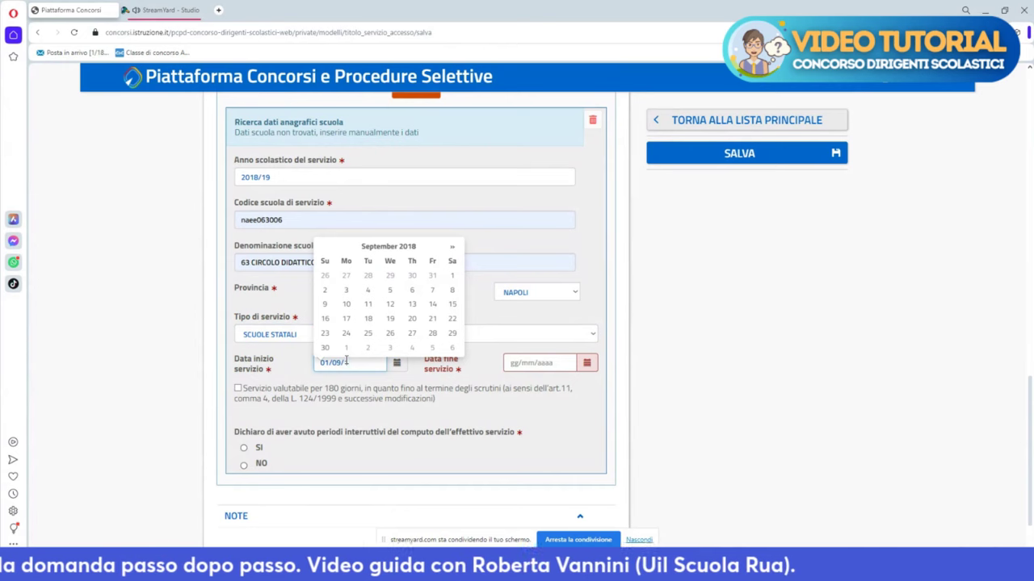
pyautogui.write('201')
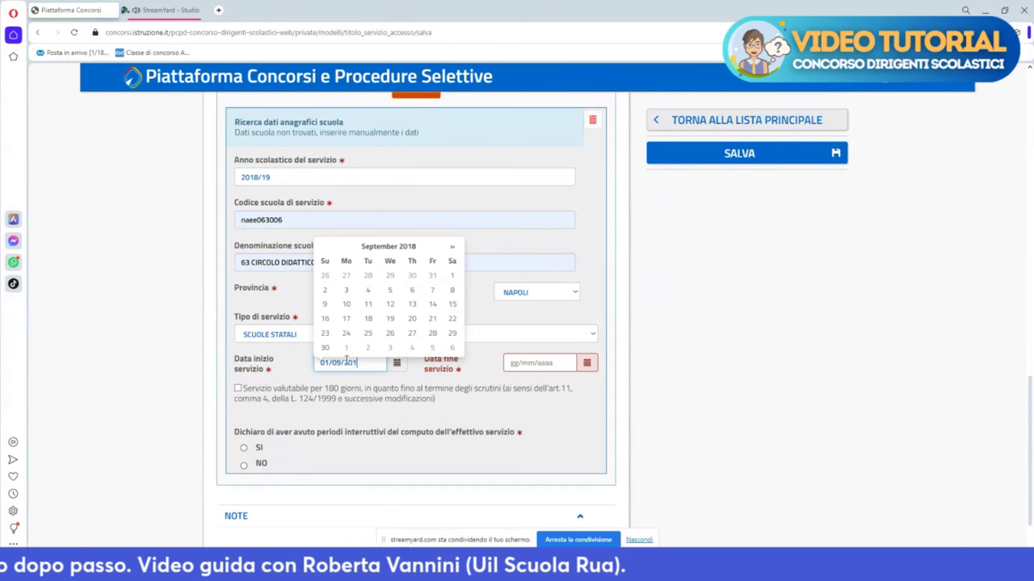
pyautogui.write('8')
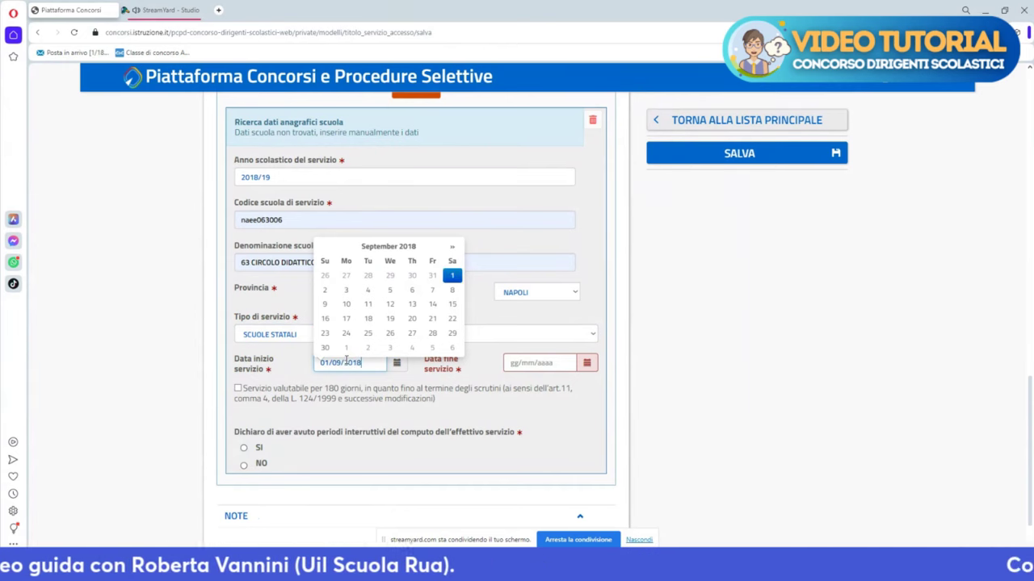
# Step: Set the service end date (data fine servizio) to 30/06/2019
pyautogui.click(529, 364)
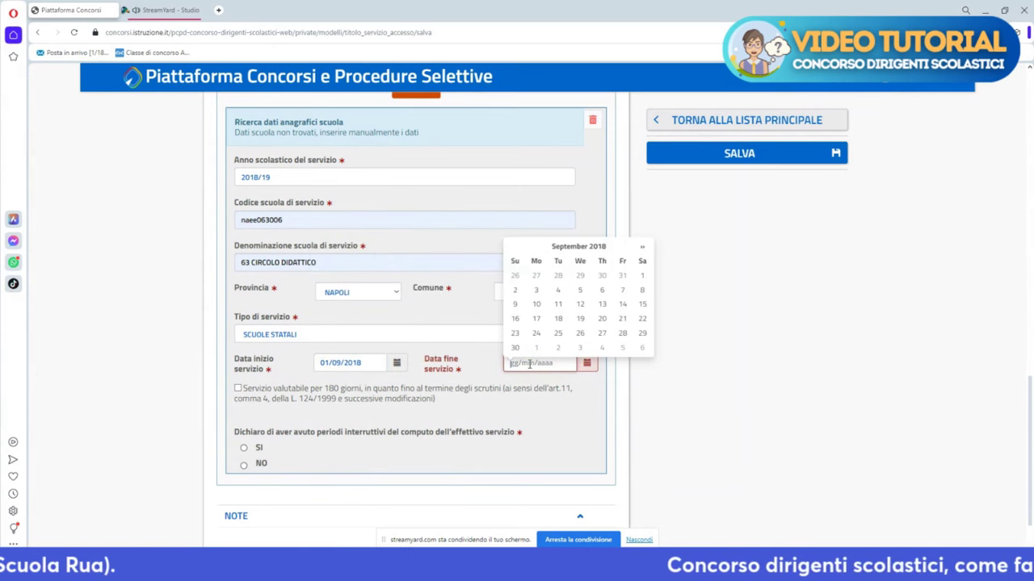
pyautogui.write('30/0')
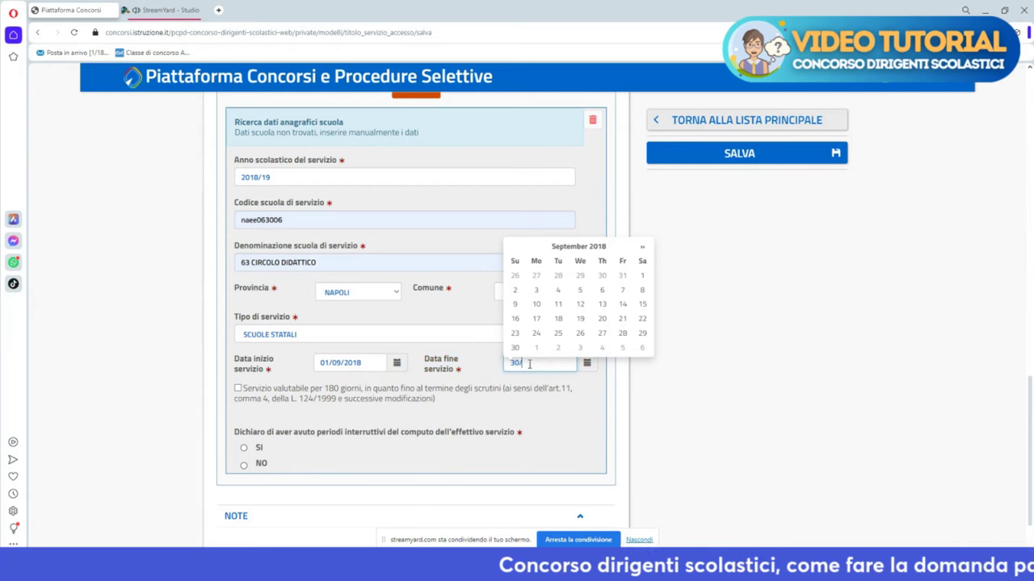
pyautogui.write('6')
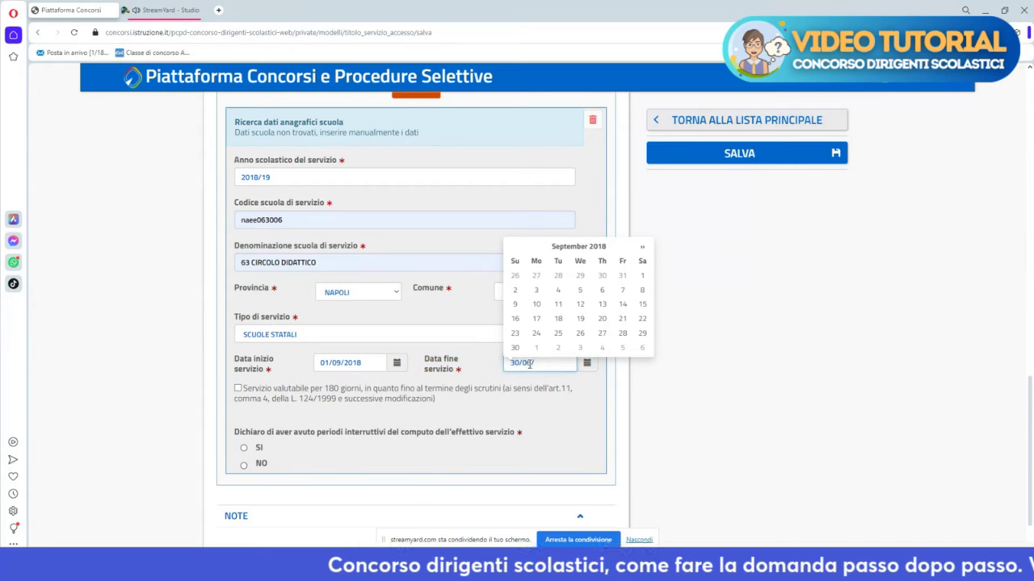
pyautogui.write('/2019')
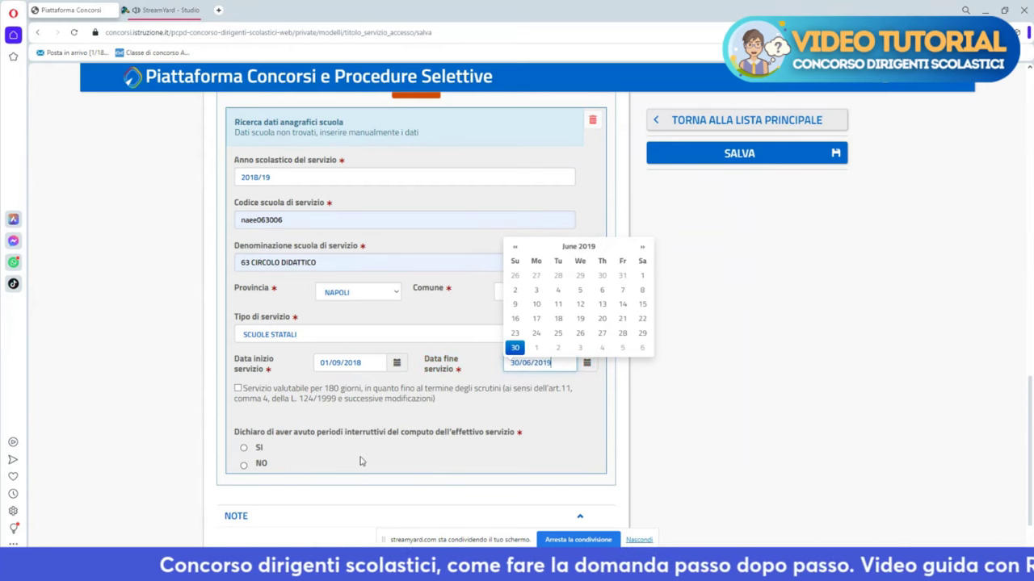
pyautogui.click(768, 434)
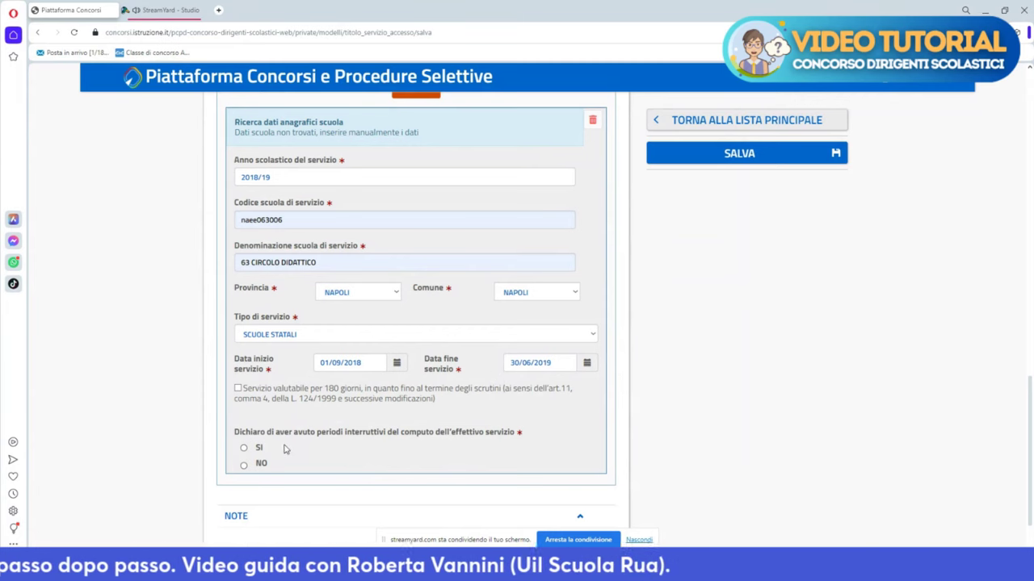
# Step: Answer NO to the declaration of interruption periods for the 2018/19 service entry
pyautogui.scroll(-2, 289, 437)
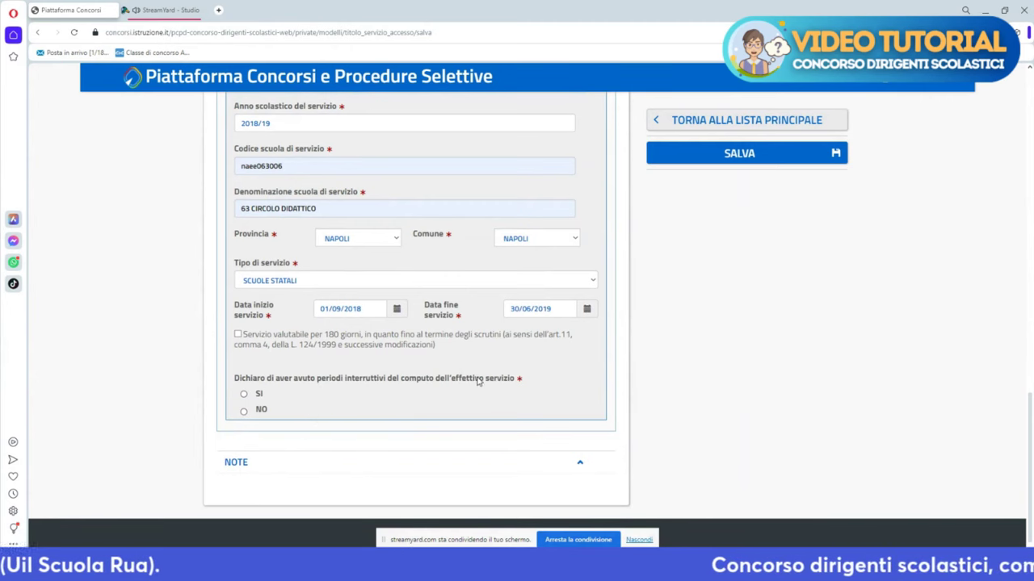
pyautogui.scroll(2, 476, 377)
pyautogui.scroll(2, 477, 377)
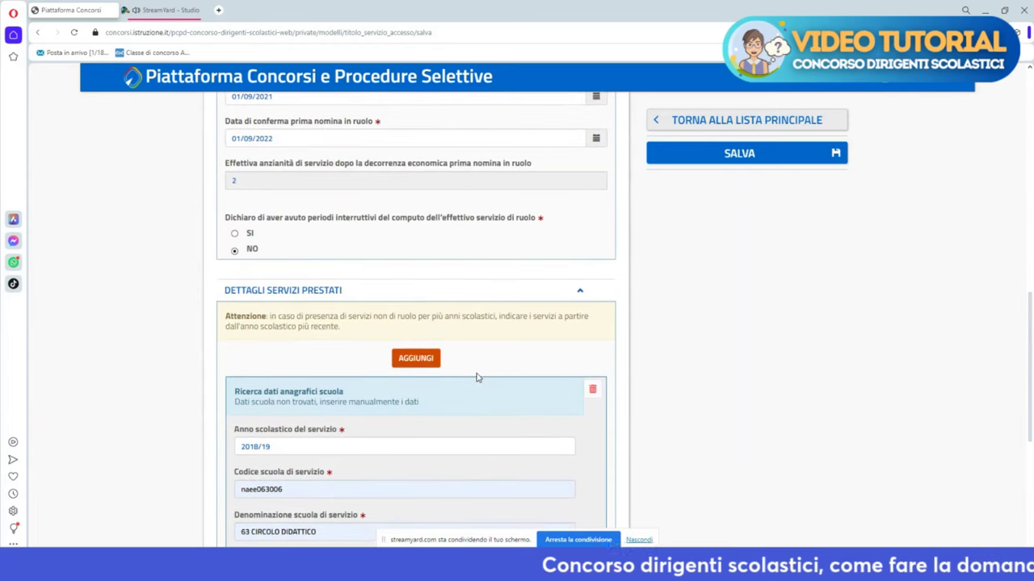
pyautogui.scroll(-3, 477, 377)
pyautogui.scroll(4, 376, 261)
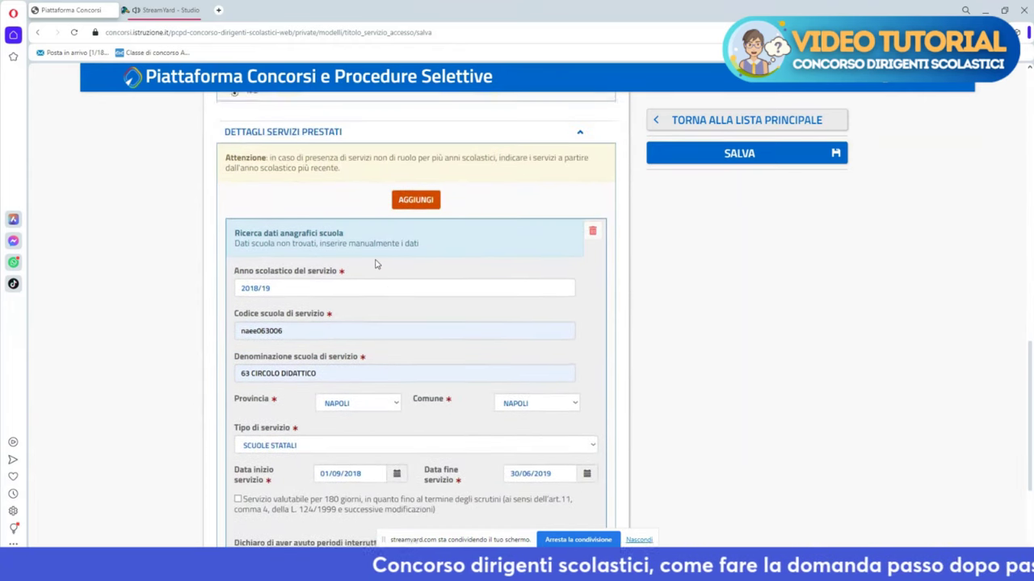
pyautogui.scroll(-5, 378, 257)
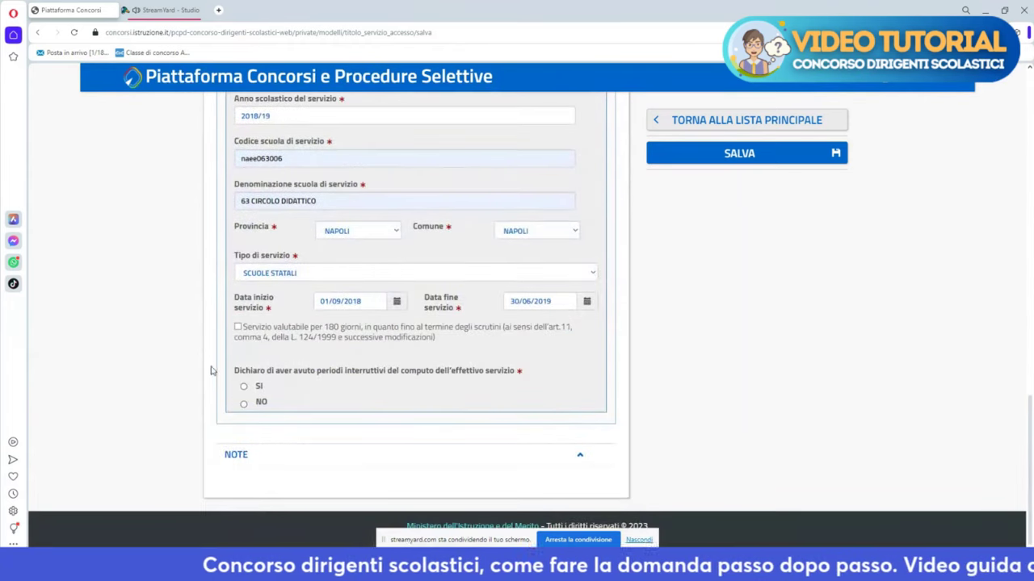
pyautogui.click(244, 404)
pyautogui.scroll(1, 474, 390)
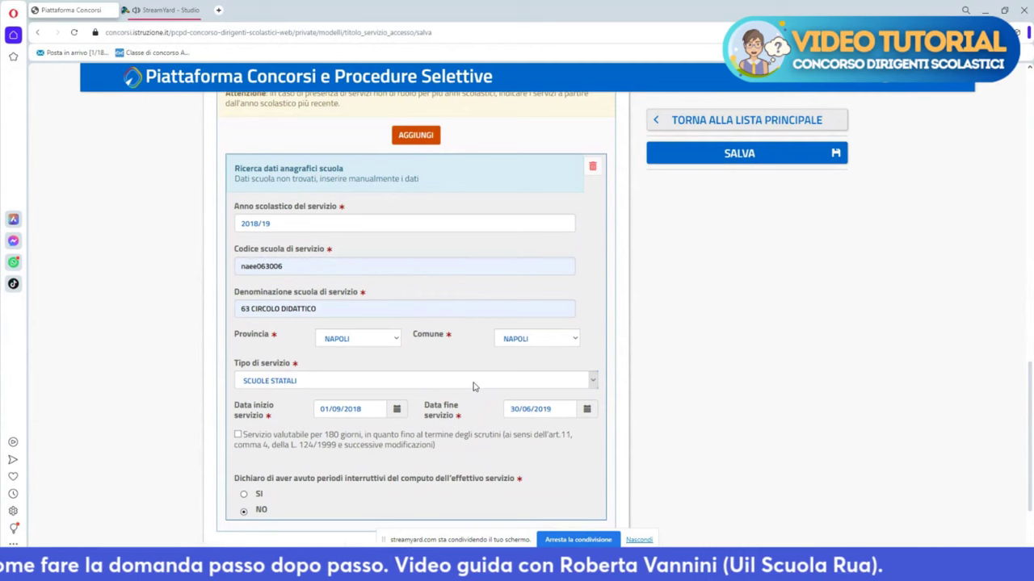
pyautogui.scroll(1, 474, 387)
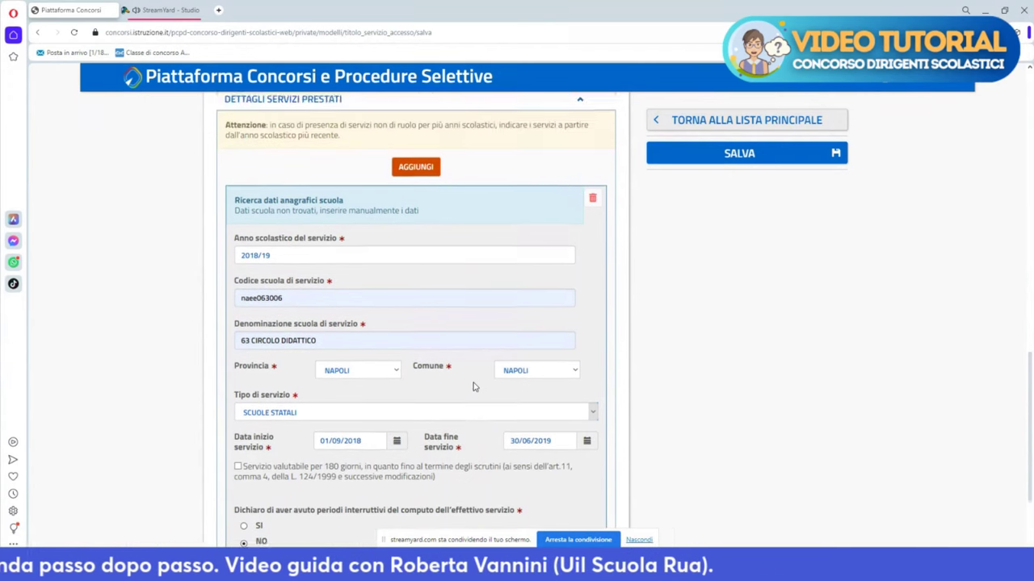
pyautogui.scroll(1, 474, 387)
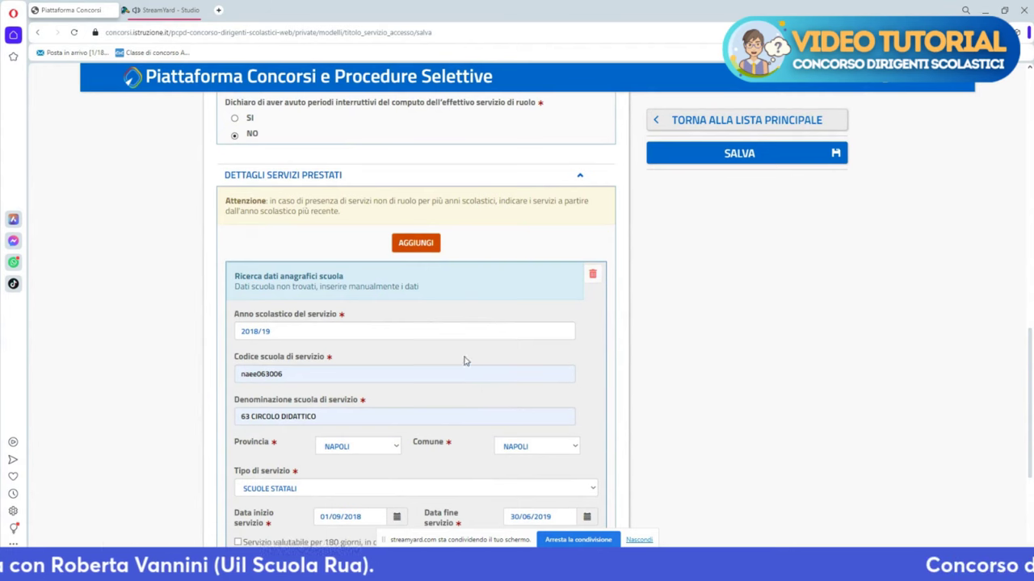
pyautogui.scroll(4, 465, 367)
pyautogui.scroll(-3, 459, 360)
pyautogui.scroll(-1, 458, 364)
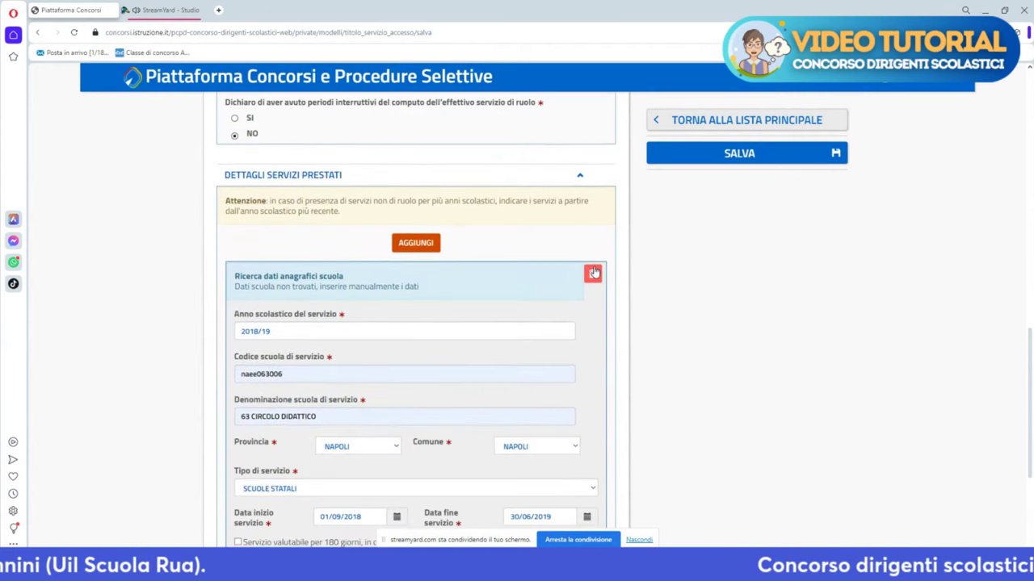
# Step: Delete the 2018/19 service entry and return to the main list of application sections
pyautogui.click(591, 277)
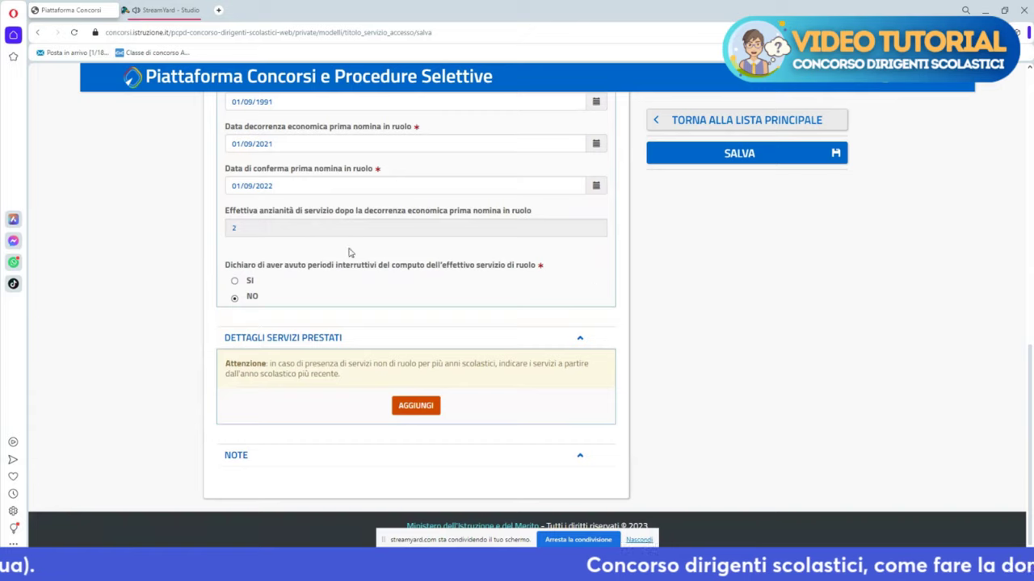
pyautogui.scroll(4, 352, 270)
pyautogui.scroll(-4, 353, 282)
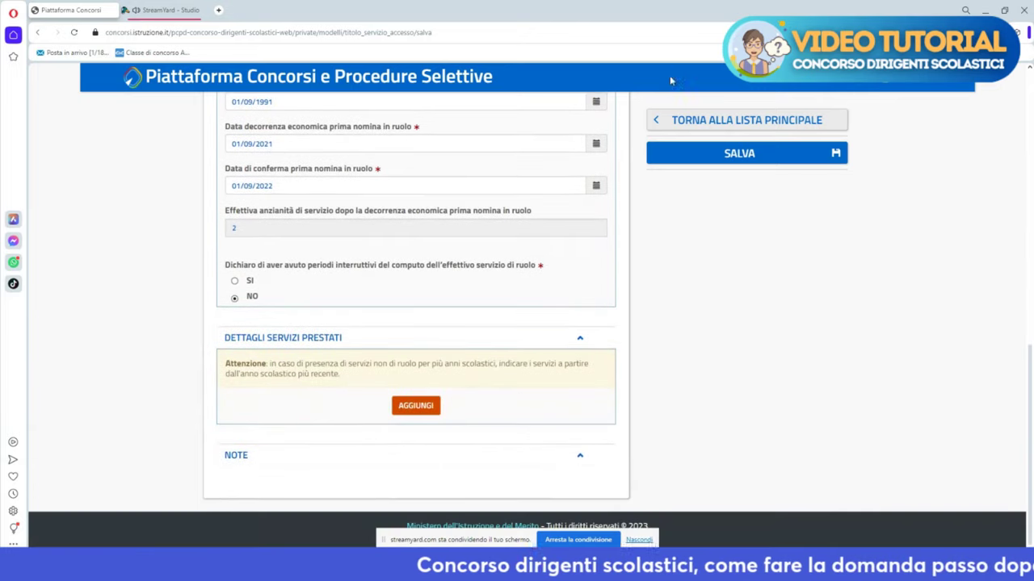
pyautogui.click(660, 123)
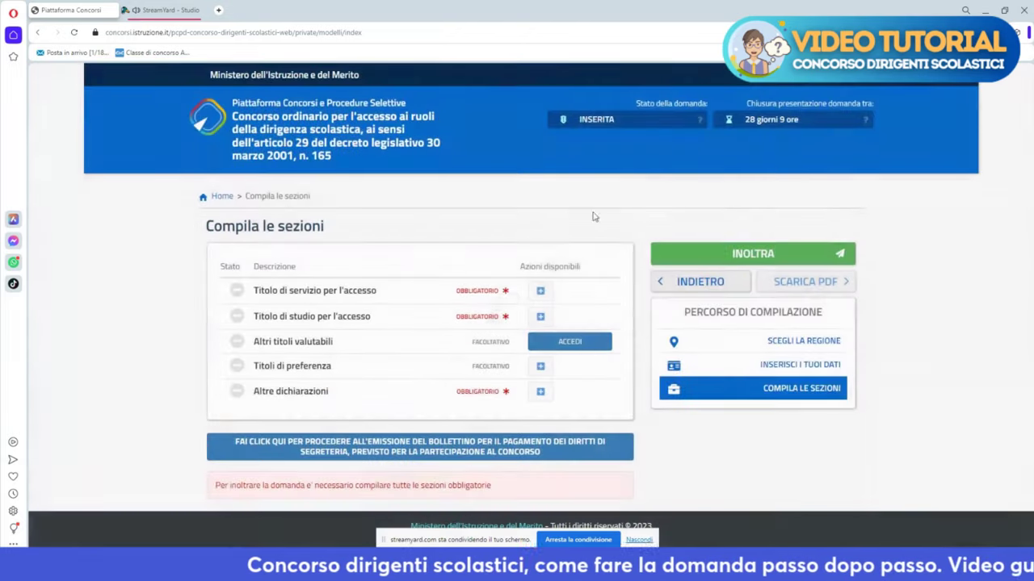
# Step: Reopen the Titolo di servizio per l'accesso section and set the legal start date of the first permanent appointment to 01/09/1991
pyautogui.scroll(-5, 493, 299)
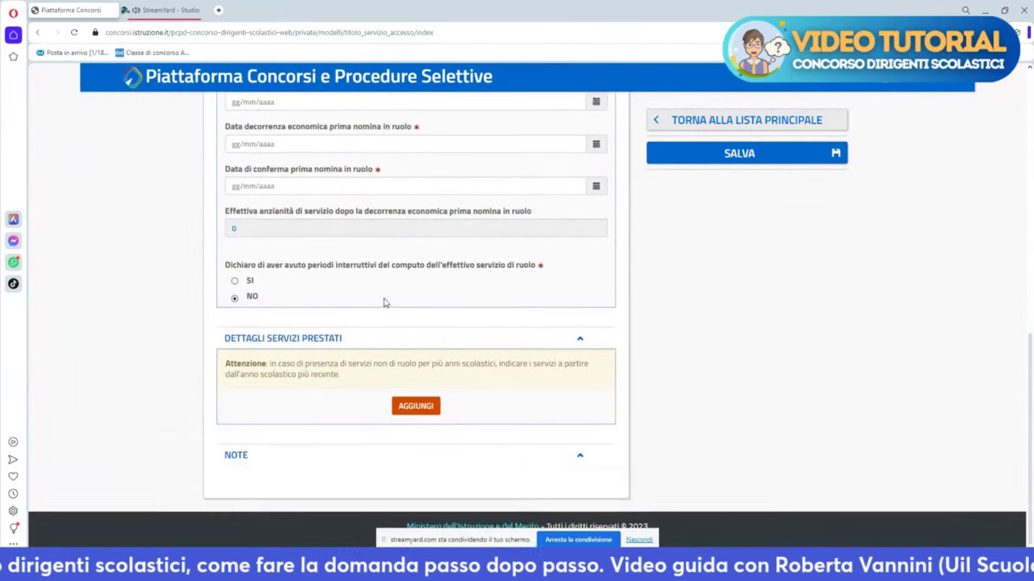
pyautogui.scroll(2, 404, 319)
pyautogui.click(337, 264)
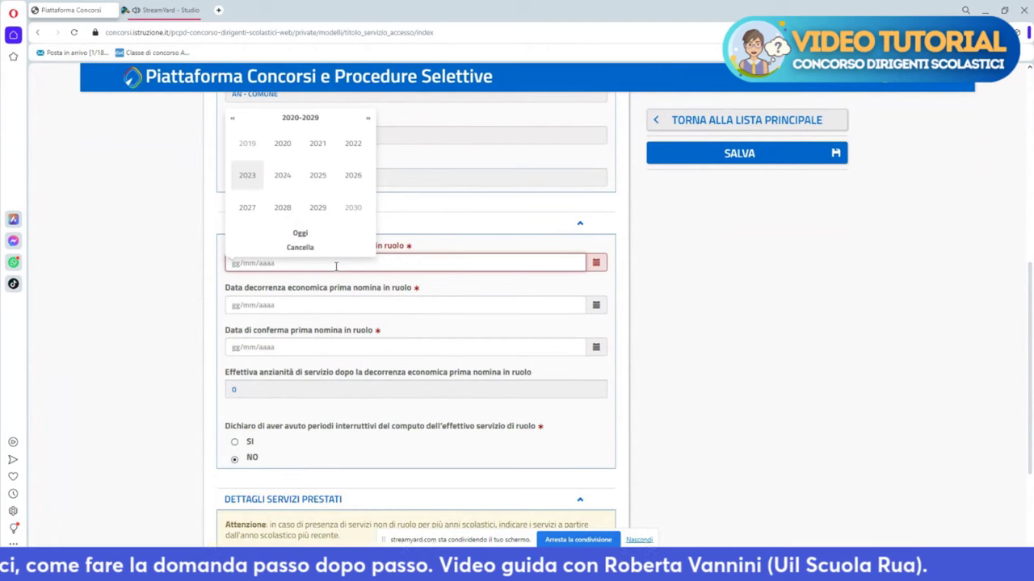
pyautogui.write('01/09/')
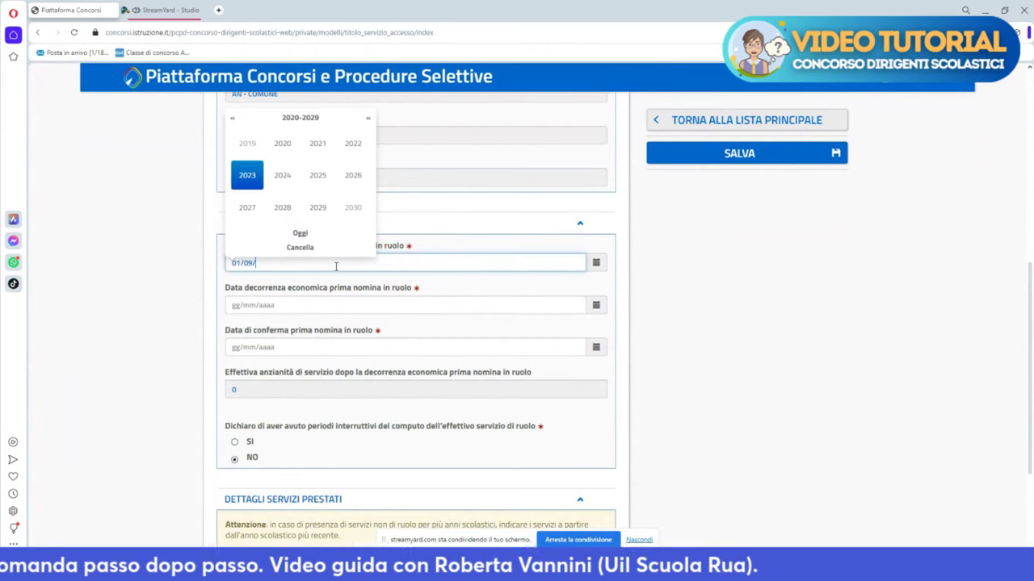
pyautogui.write('1991')
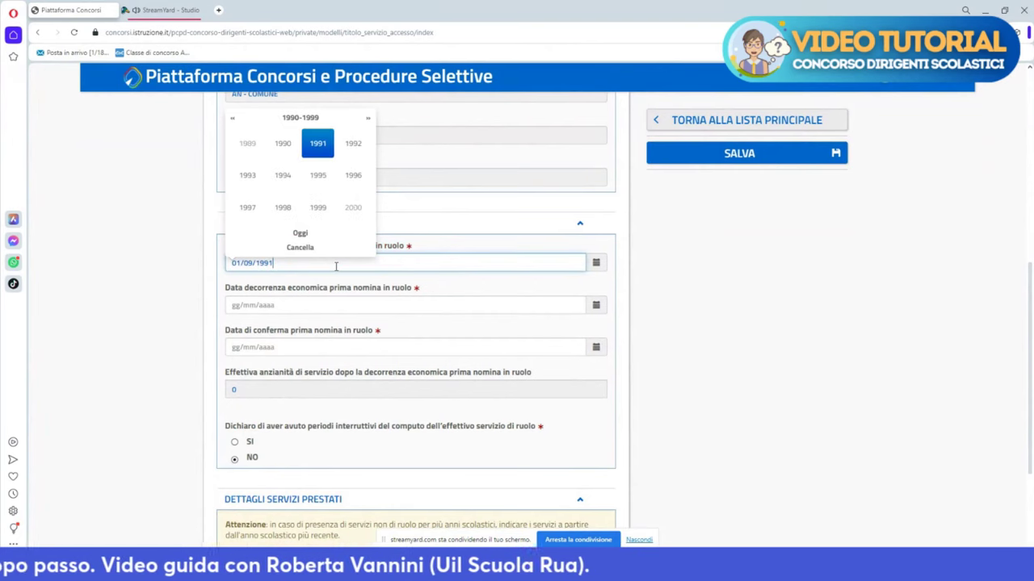
# Step: Set the economic start date of the first permanent appointment (data decorrenza economica) to 30/10/1991
pyautogui.click(312, 303)
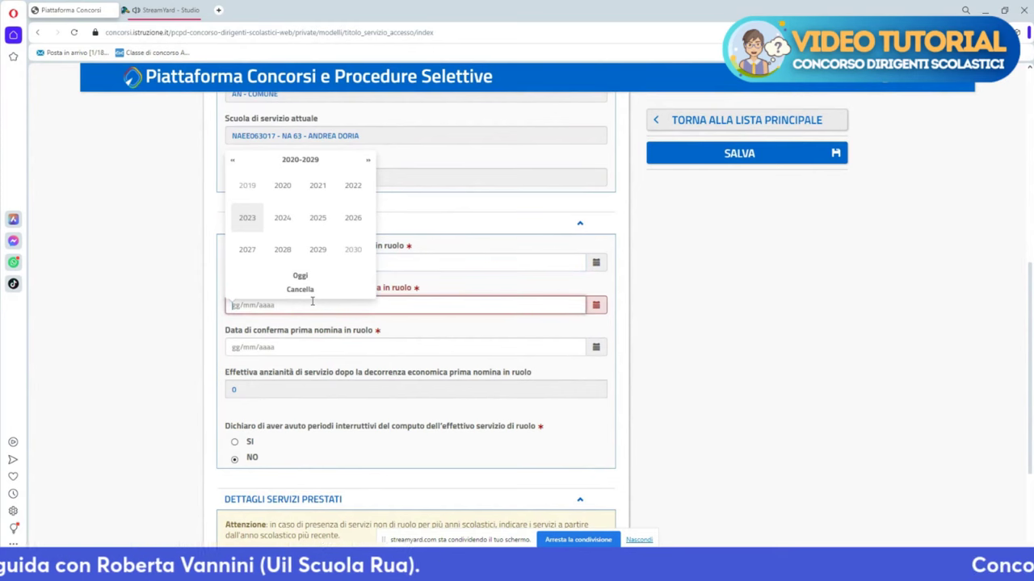
pyautogui.write('30/10')
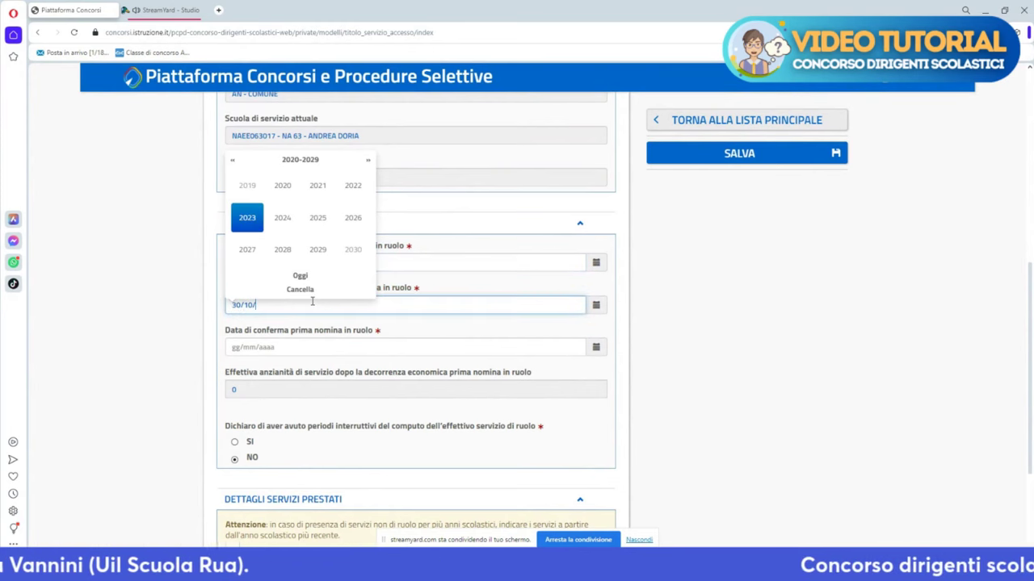
pyautogui.write('/19')
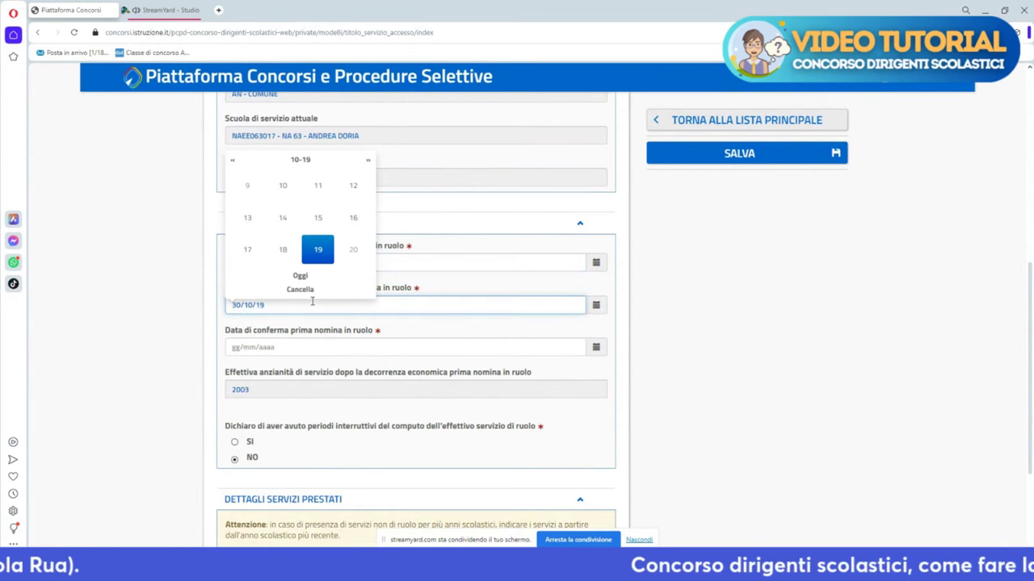
pyautogui.write('93')
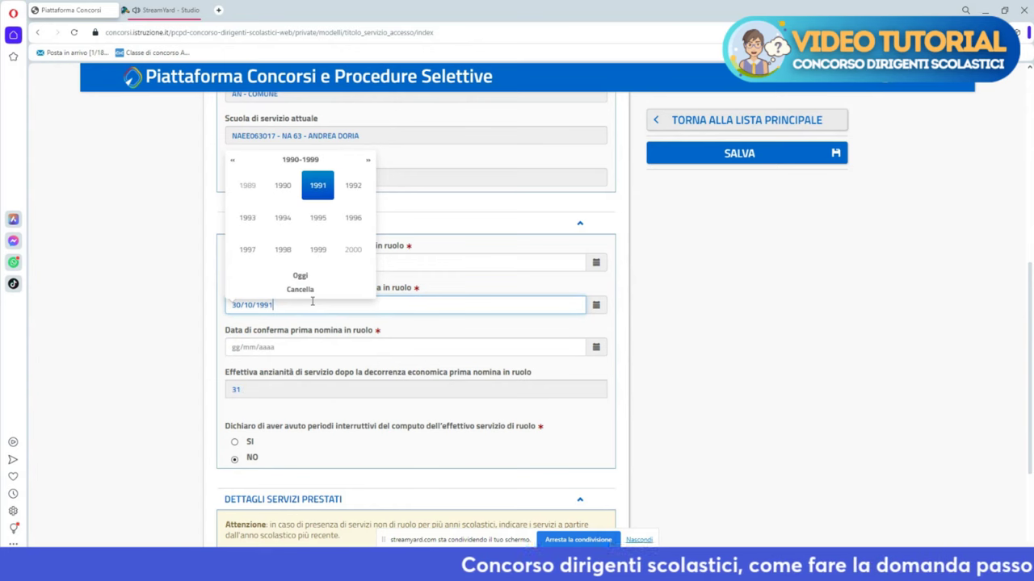
# Step: Set the confirmation date of the first permanent appointment to 01/09/1992 and save the service title section
pyautogui.click(312, 342)
pyautogui.write('01/')
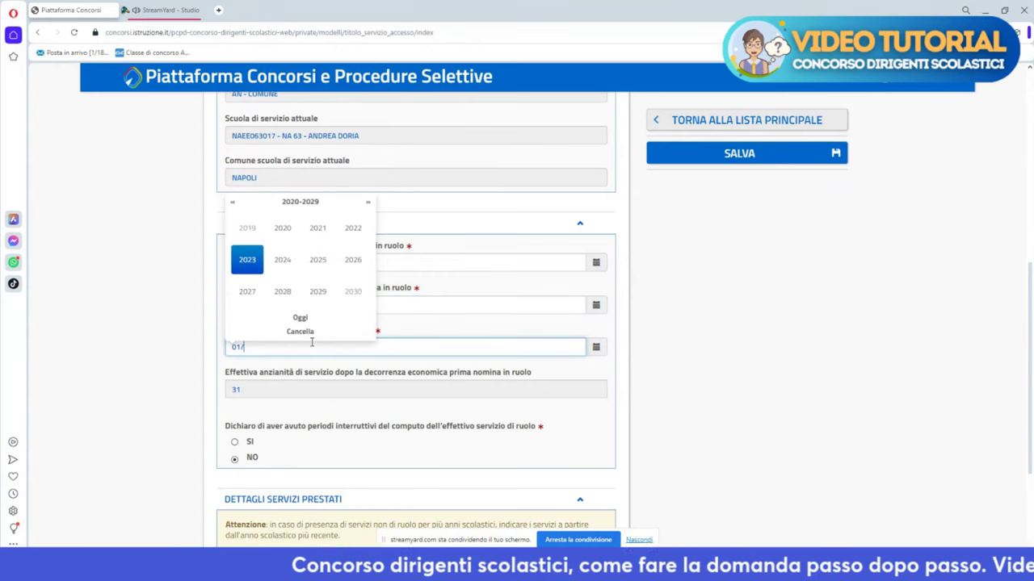
pyautogui.write('09')
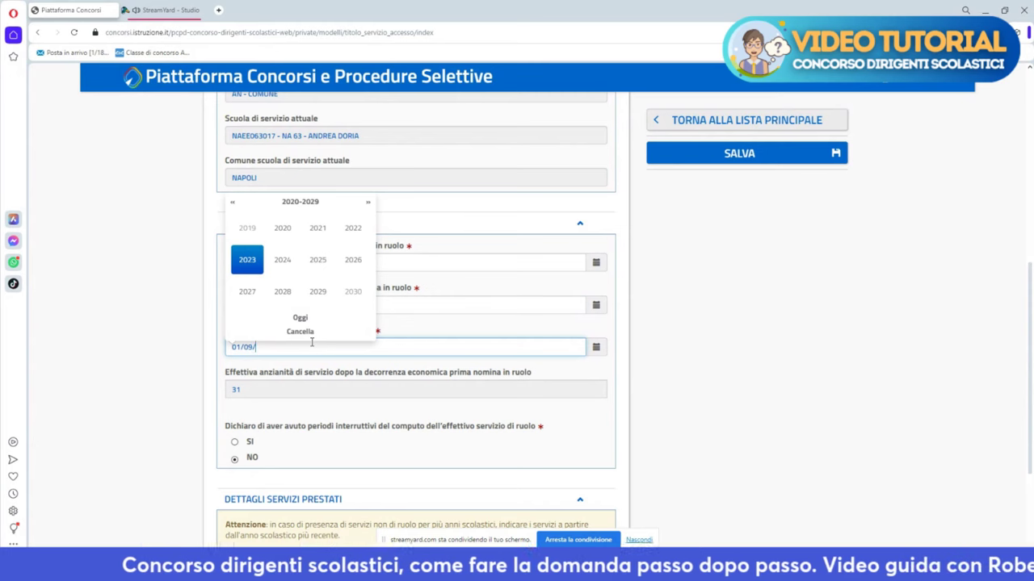
pyautogui.write('/19')
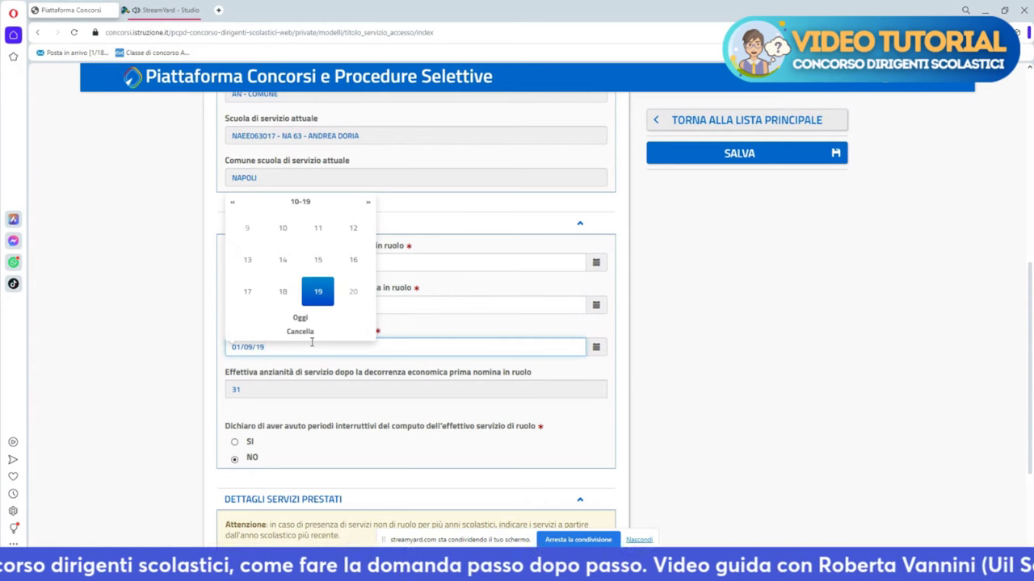
pyautogui.write('92')
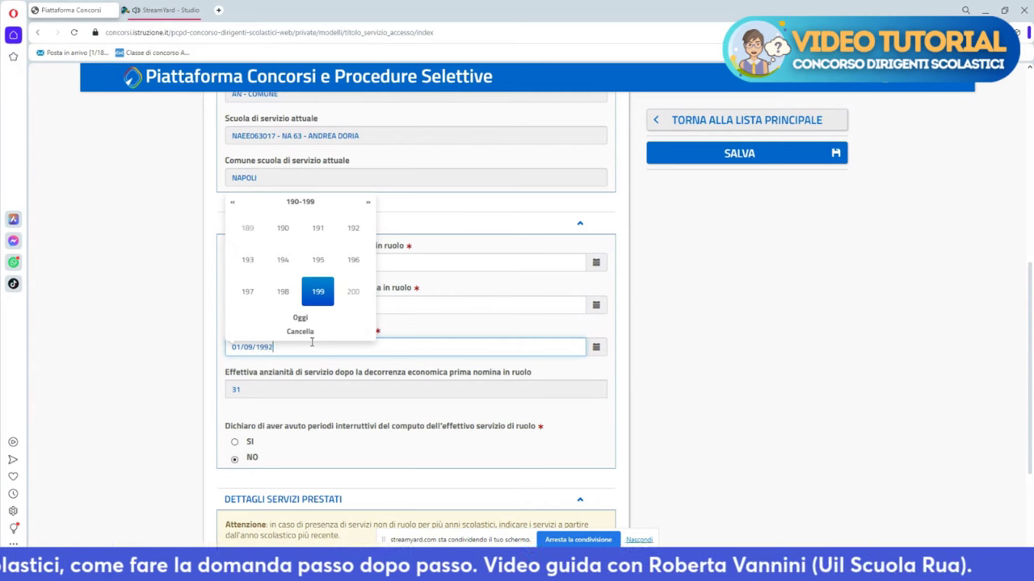
pyautogui.click(684, 414)
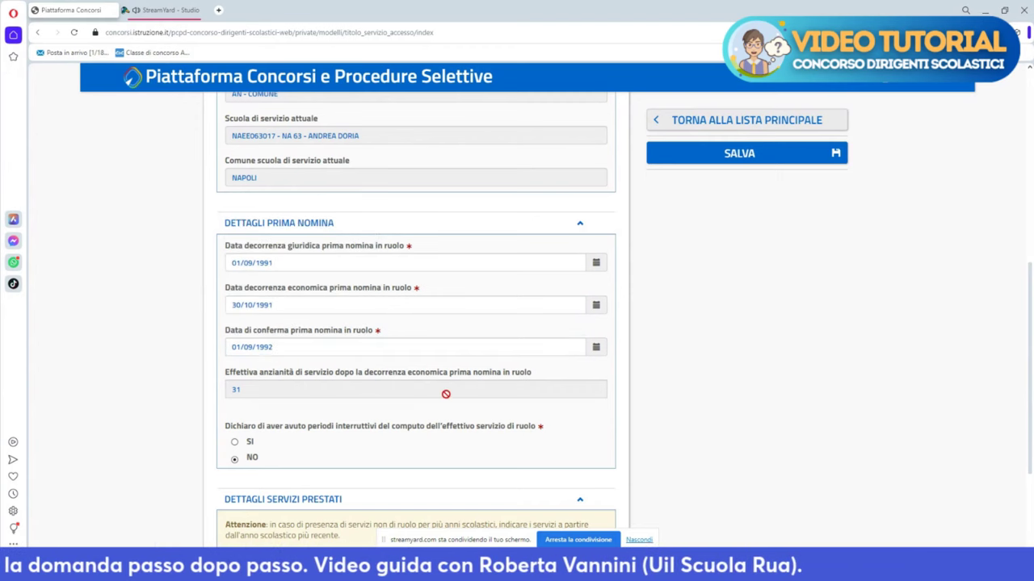
pyautogui.scroll(-2, 445, 395)
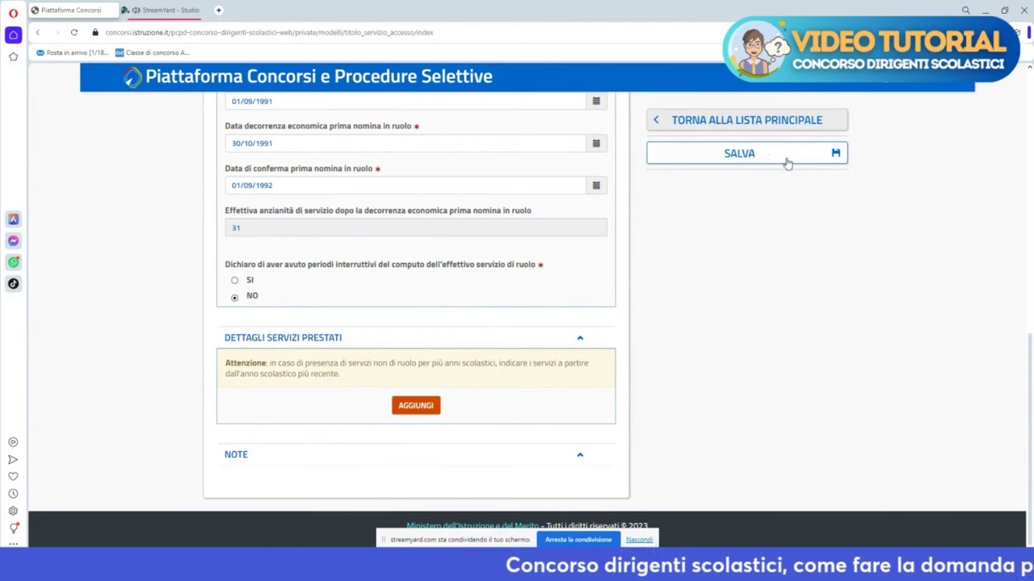
pyautogui.click(746, 154)
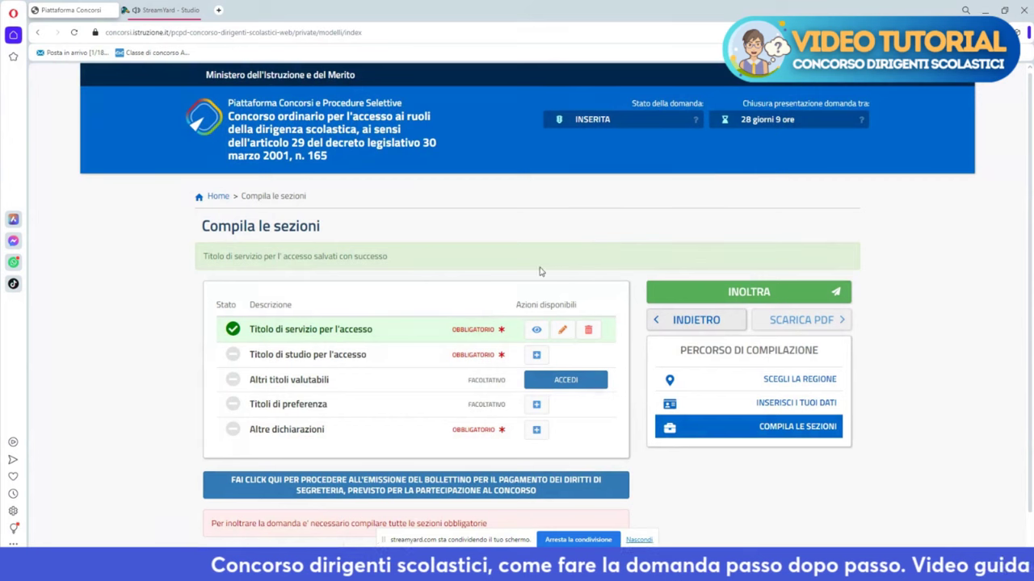
# Step: Open the Titolo di studio per l'accesso section and set the qualification type to LNOM - Laurea nuovo ordinamento magistrale
pyautogui.click(538, 356)
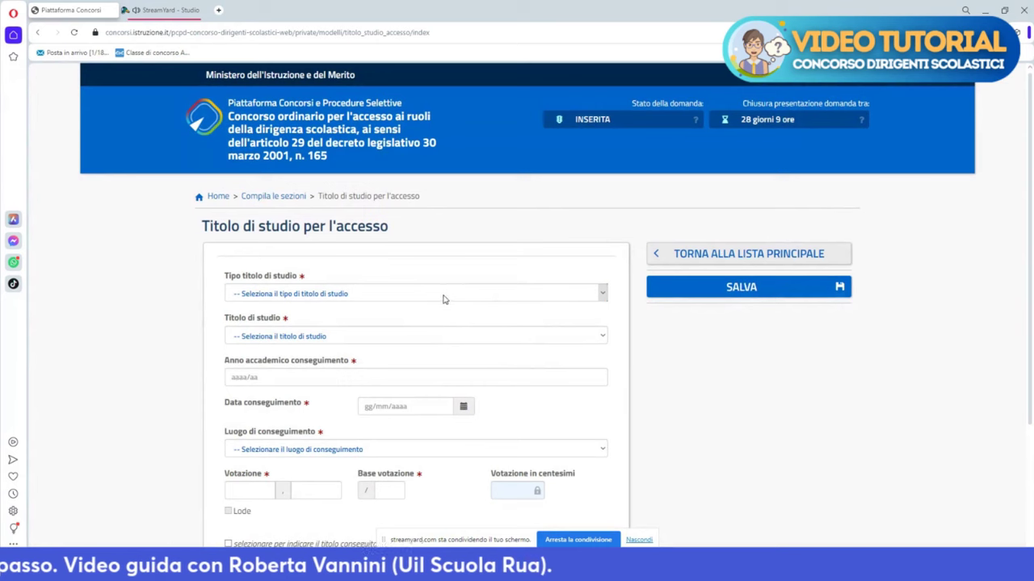
pyautogui.click(444, 295)
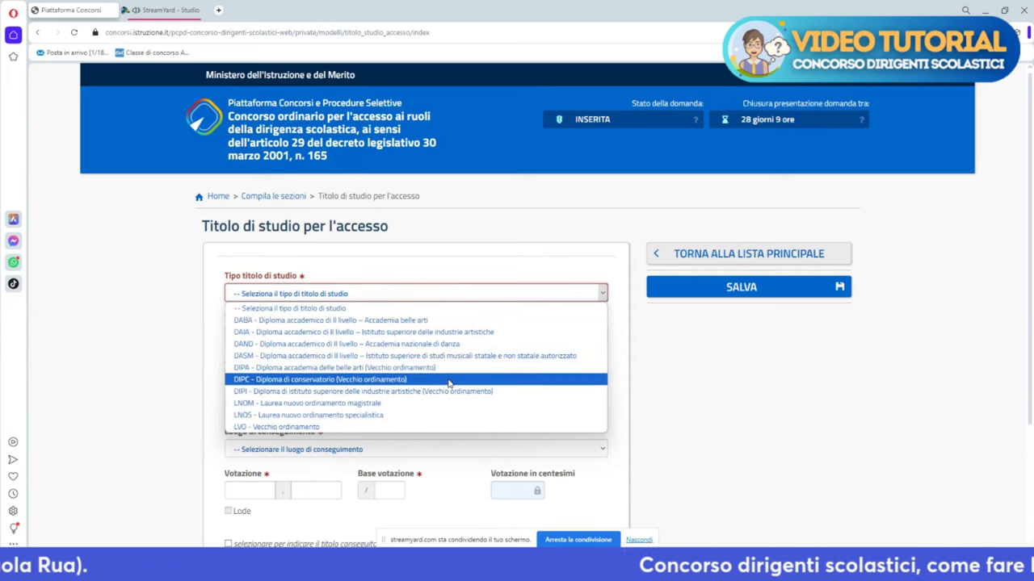
pyautogui.click(366, 404)
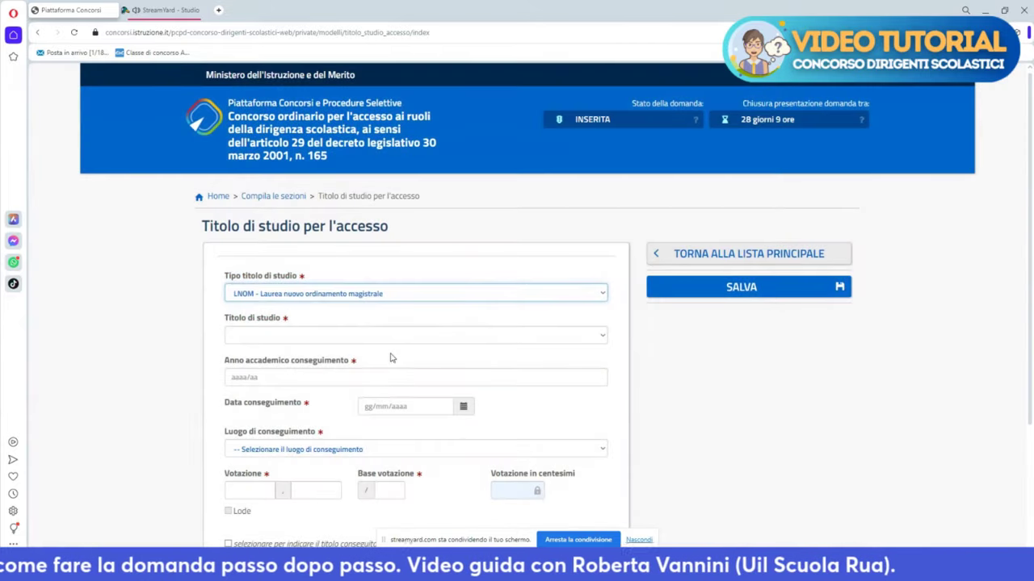
# Step: Choose LM-59 - Magistrale Scienze della comunicazione pubblica, d'impresa e pubblicità as the titolo di studio
pyautogui.click(412, 338)
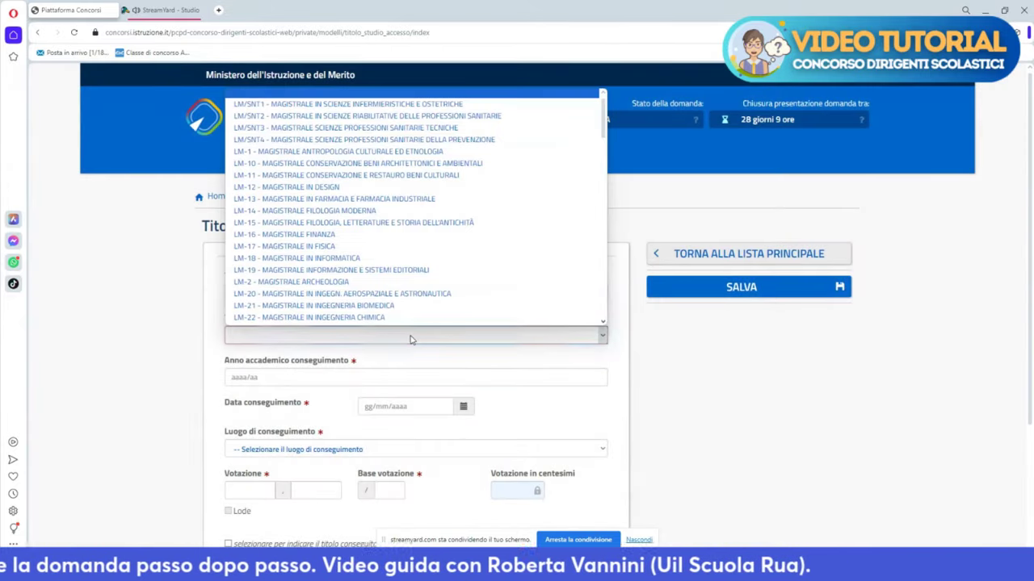
pyautogui.scroll(-8, 340, 267)
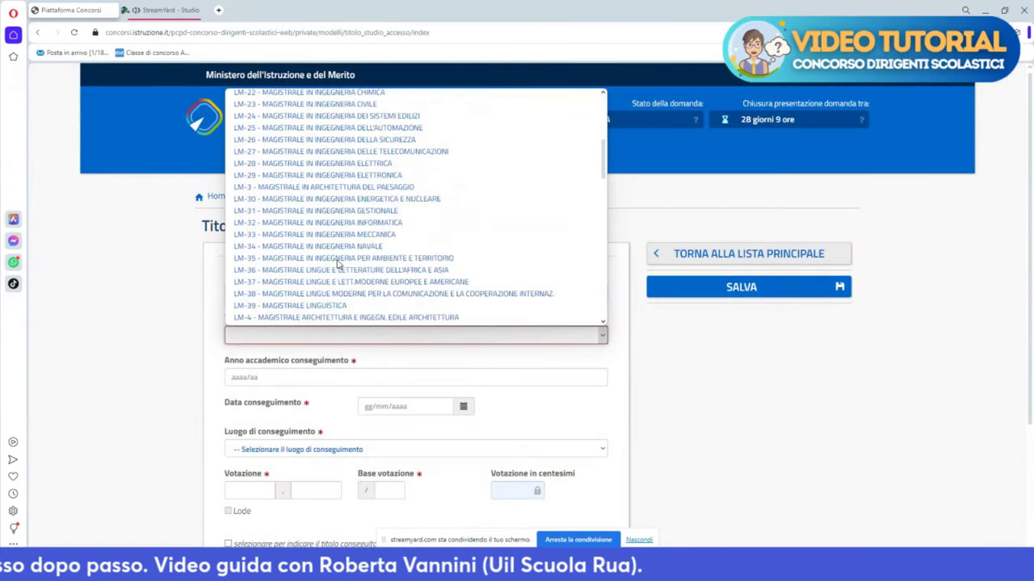
pyautogui.scroll(-4, 324, 266)
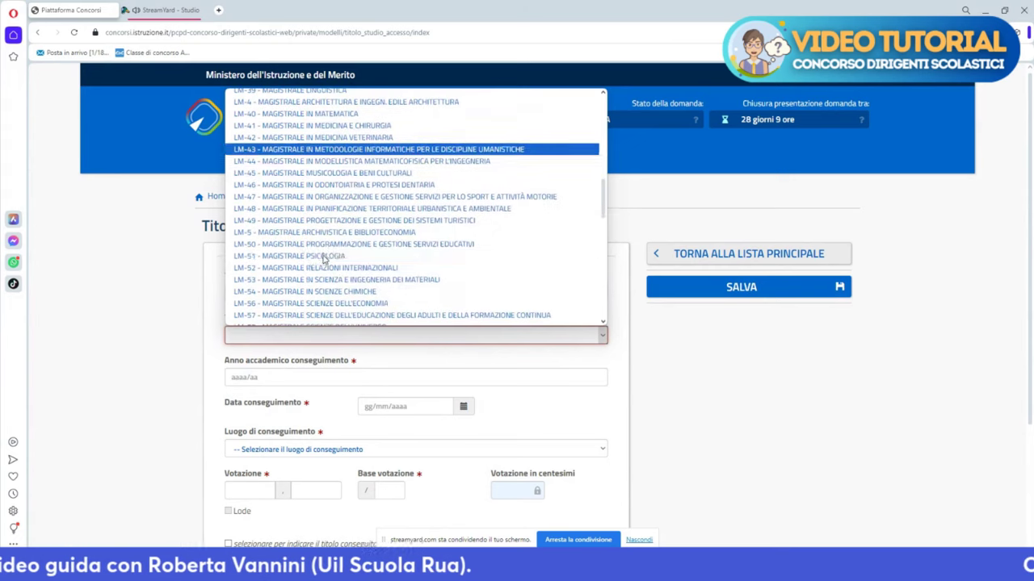
pyautogui.scroll(-3, 302, 274)
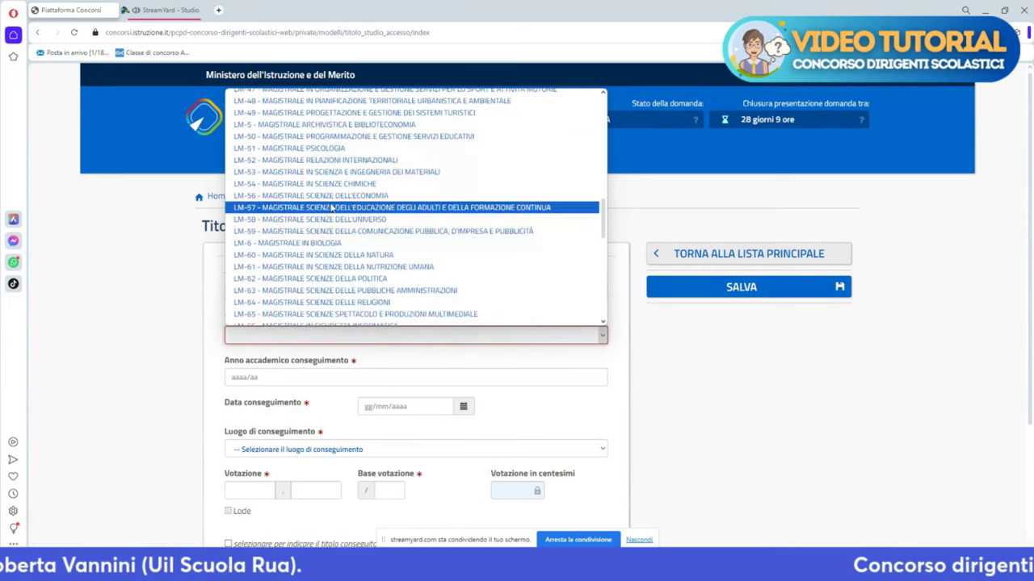
pyautogui.click(309, 230)
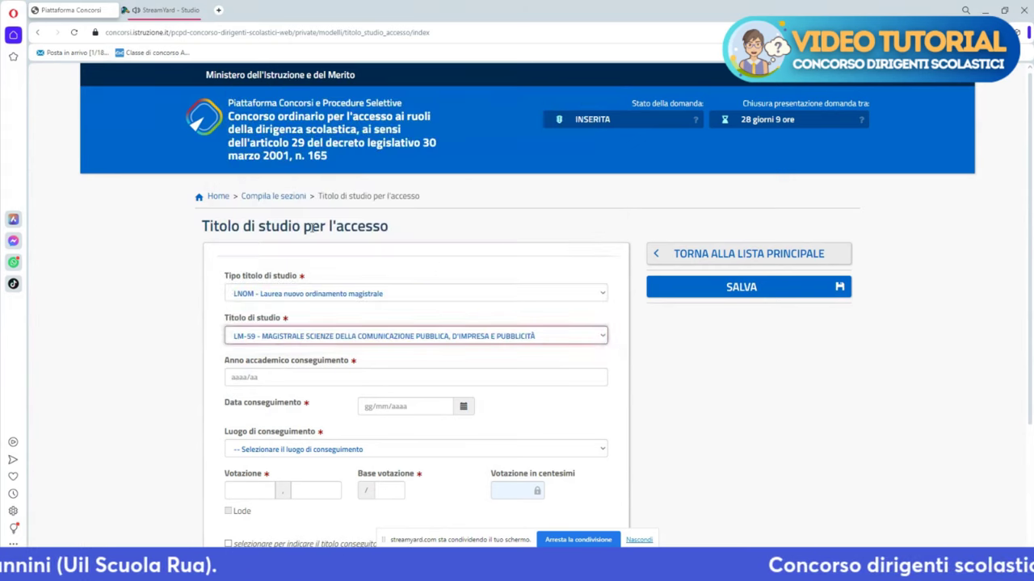
# Step: Set the academic year of the degree to 2012/13 and the award date (data conseguimento) to 11/12/2013
pyautogui.click(272, 377)
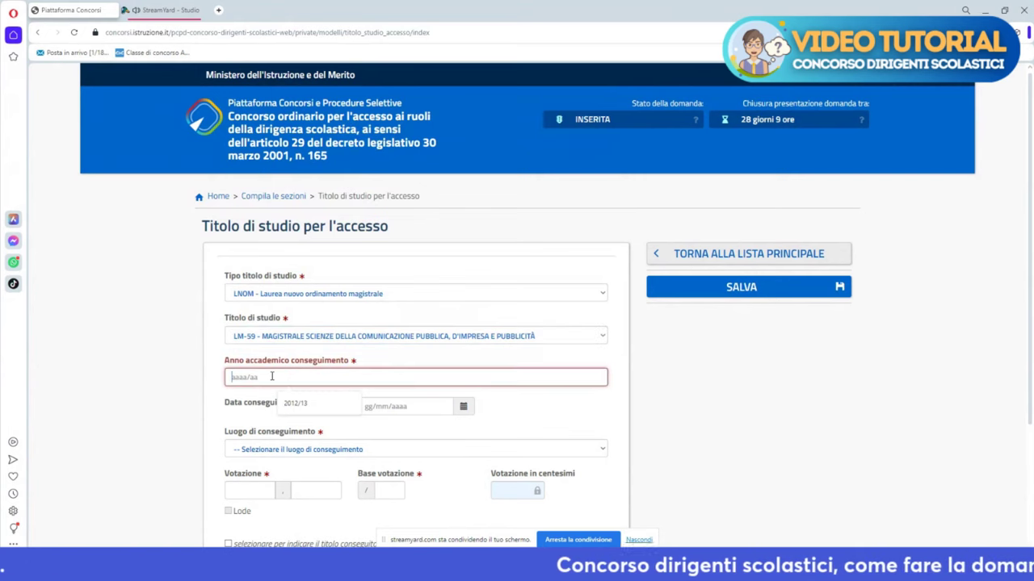
pyautogui.click(309, 402)
pyautogui.click(416, 406)
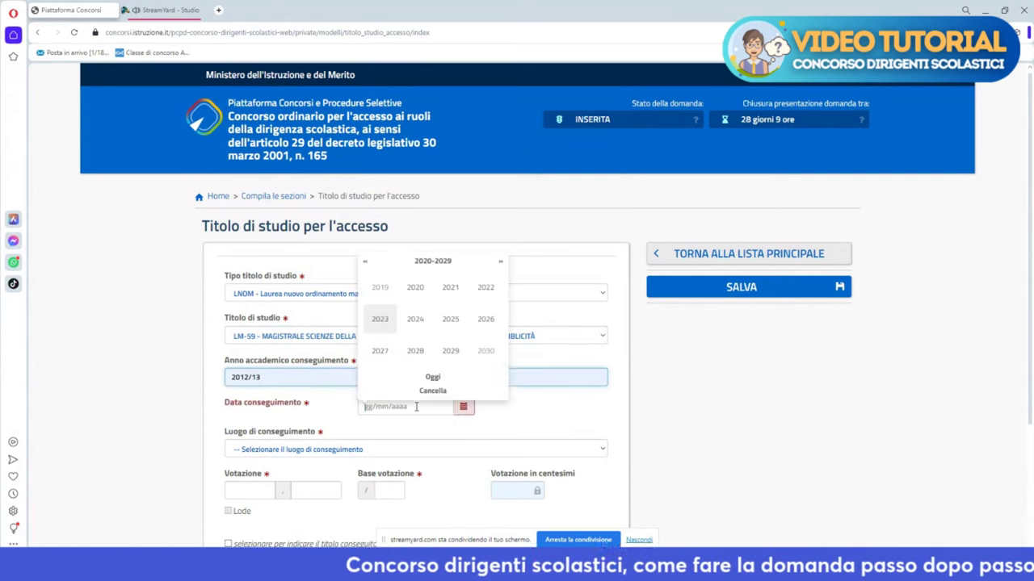
pyautogui.write('11/12')
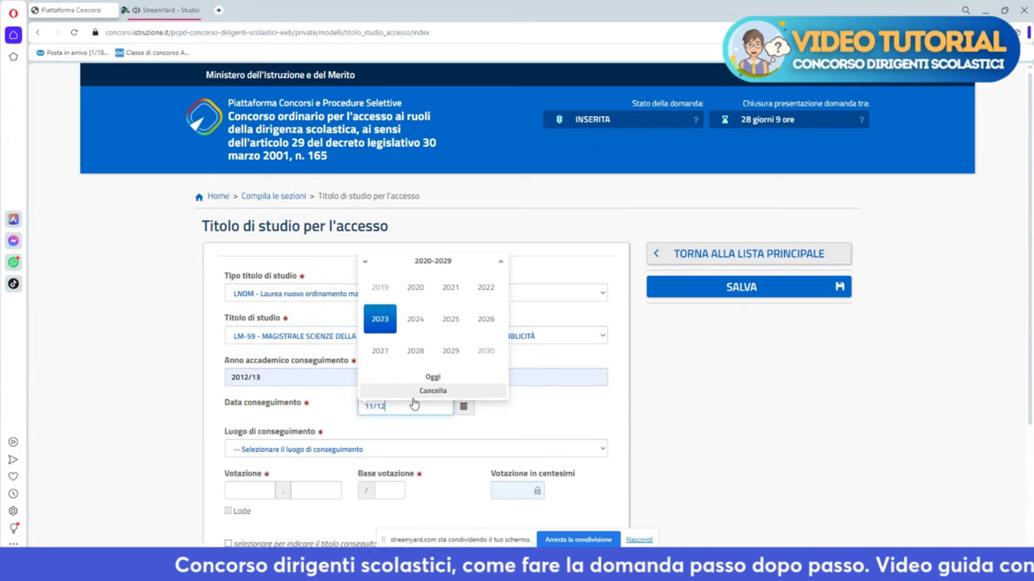
pyautogui.write('/2013')
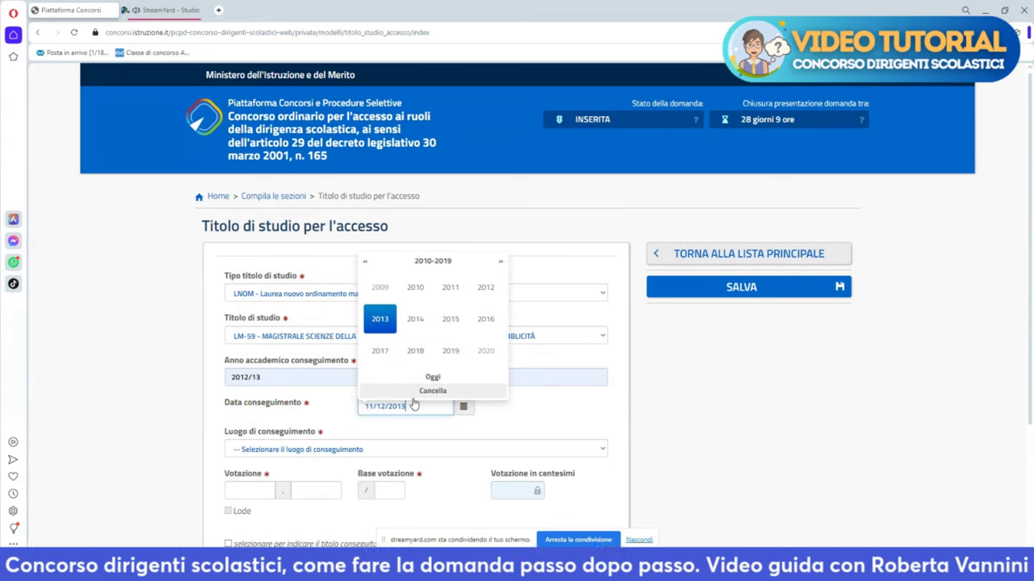
# Step: Choose Campobasso - Università degli studi del Molise as the place of award and enter the grade as 110 with decimal part 0
pyautogui.click(376, 449)
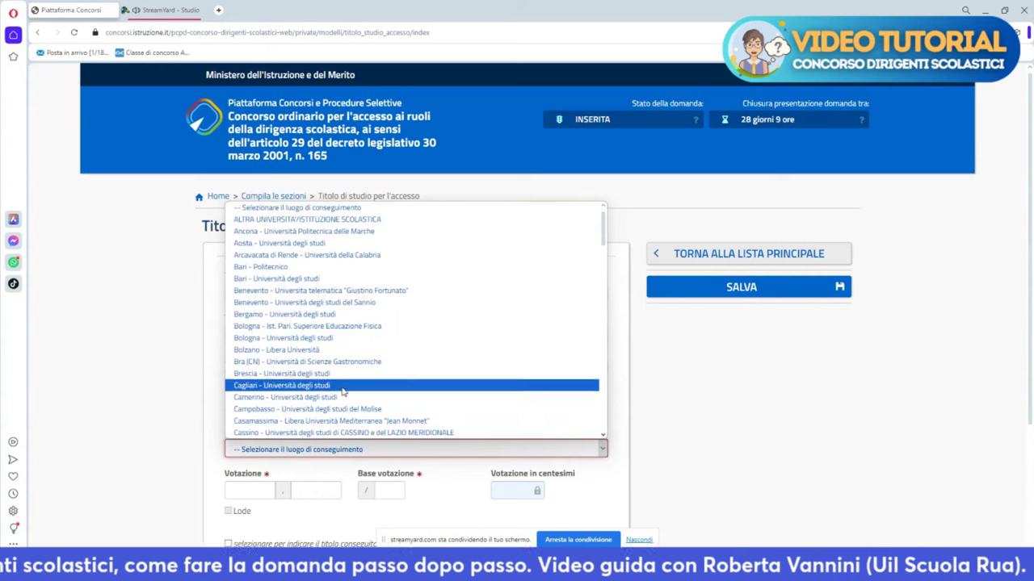
pyautogui.click(303, 408)
pyautogui.scroll(-2, 262, 355)
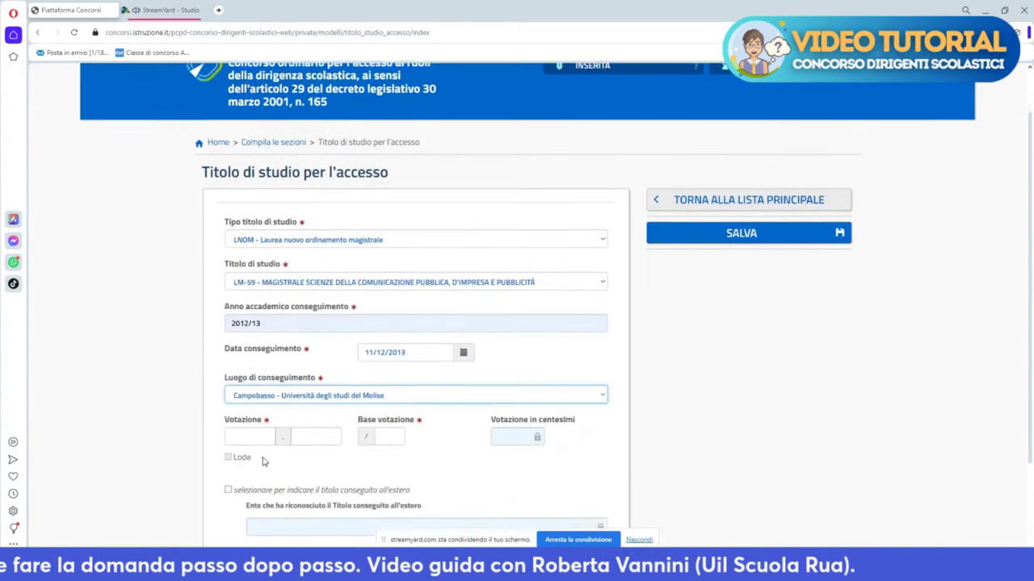
pyautogui.click(266, 383)
pyautogui.write('11')
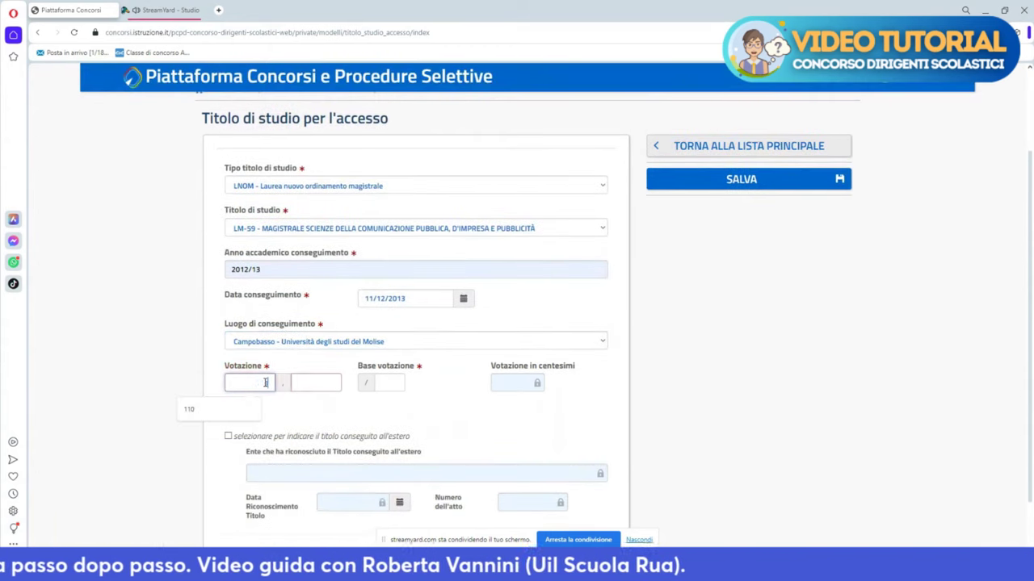
pyautogui.write('0')
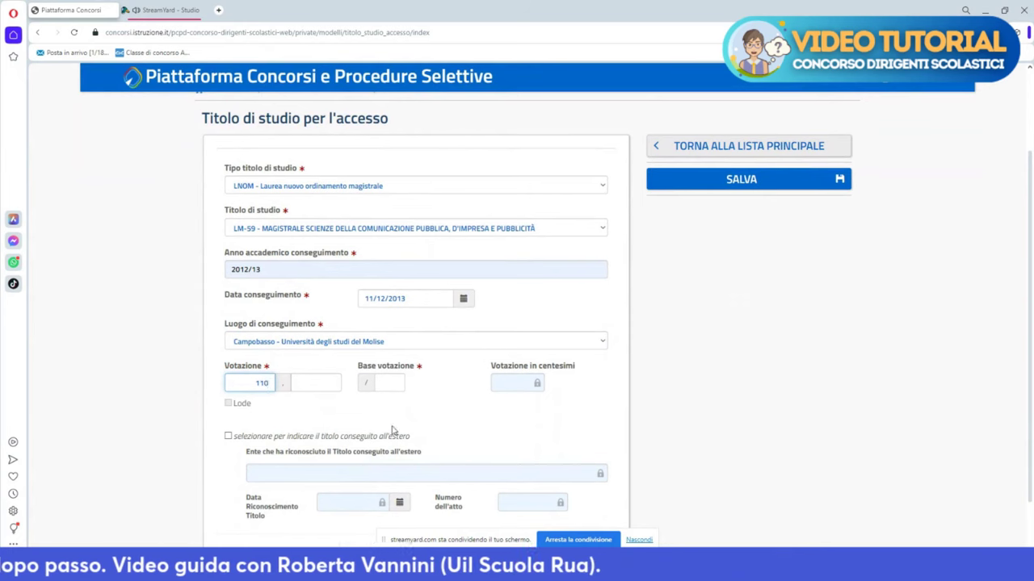
pyautogui.click(336, 384)
pyautogui.write('0')
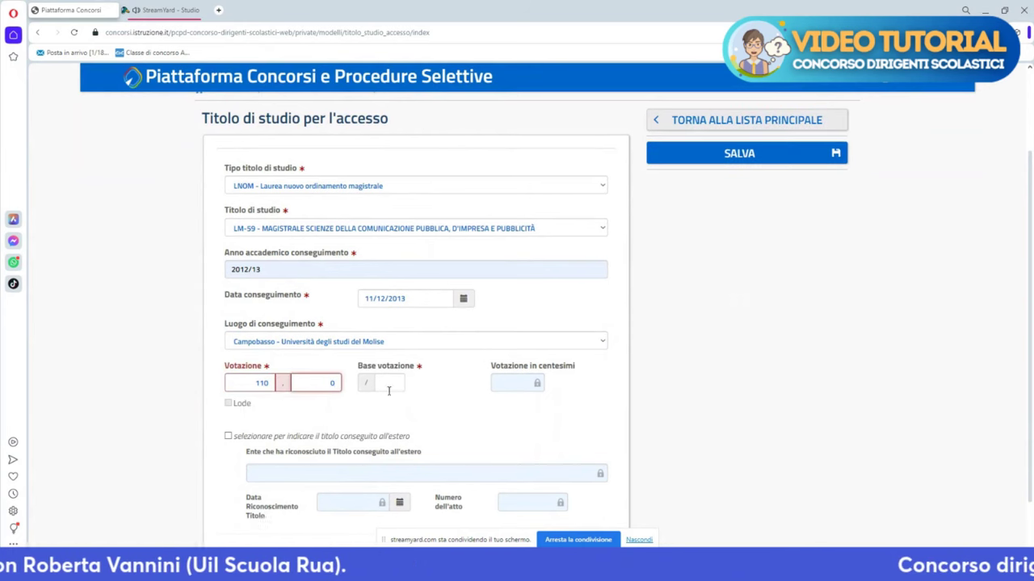
# Step: Set the Base votazione of the degree grade to 110 and mark the grade as awarded with Lode
pyautogui.click(393, 386)
pyautogui.click(329, 408)
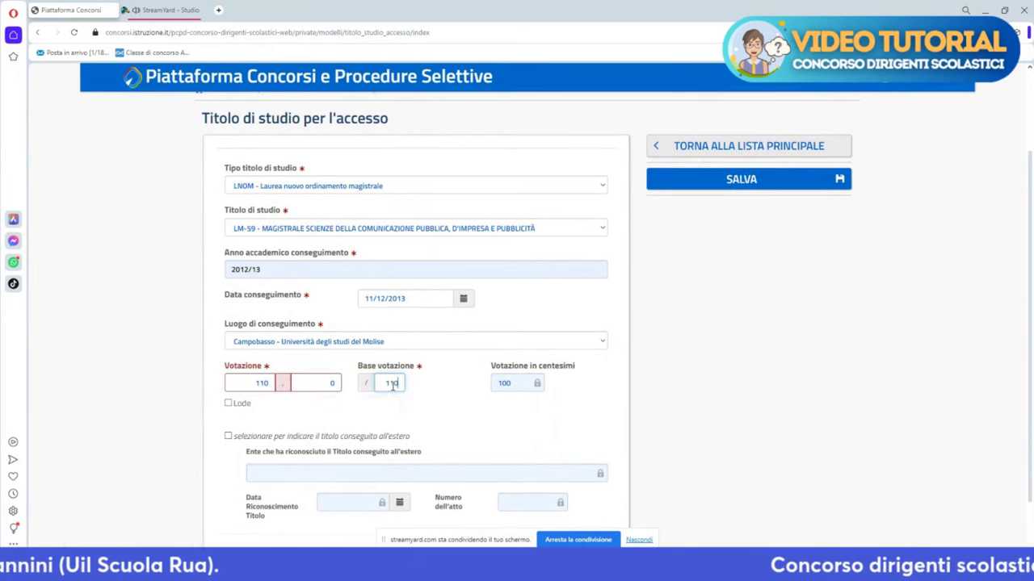
pyautogui.click(231, 406)
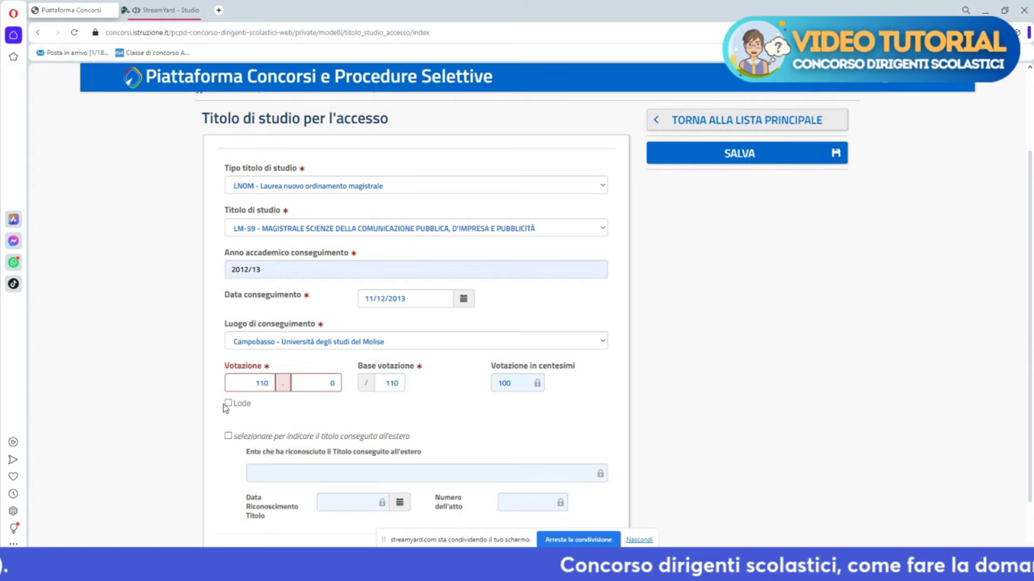
pyautogui.click(228, 405)
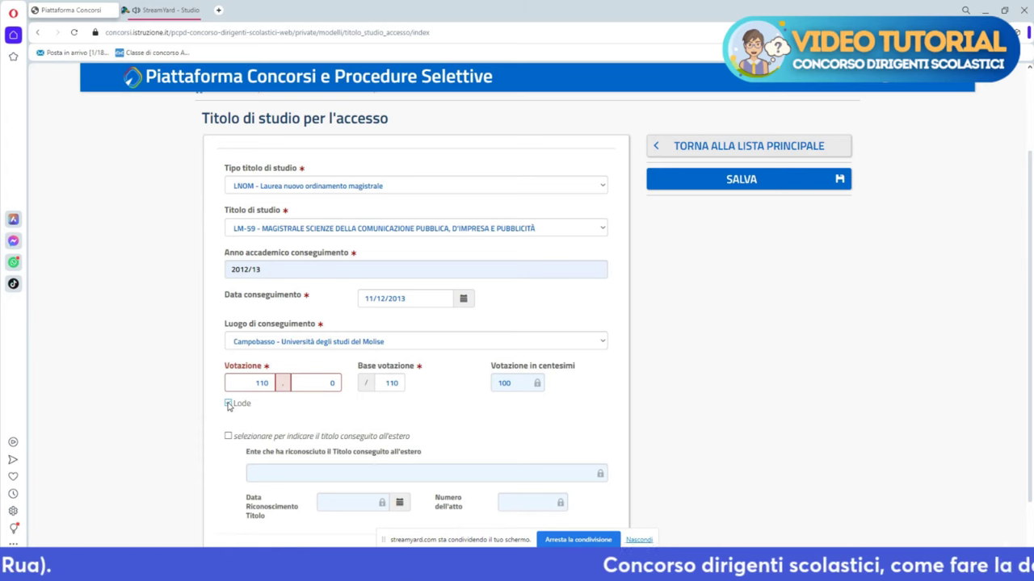
pyautogui.click(229, 404)
# Step: Save the Titolo di studio per l'accesso section and open the optional Altri titoli valutabili section
pyautogui.scroll(-1, 228, 407)
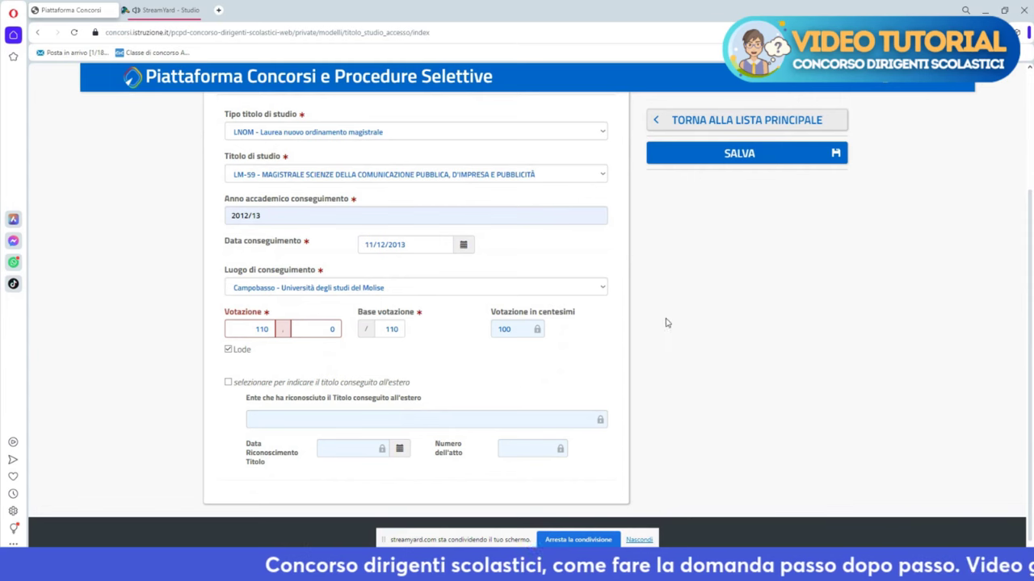
pyautogui.click(757, 160)
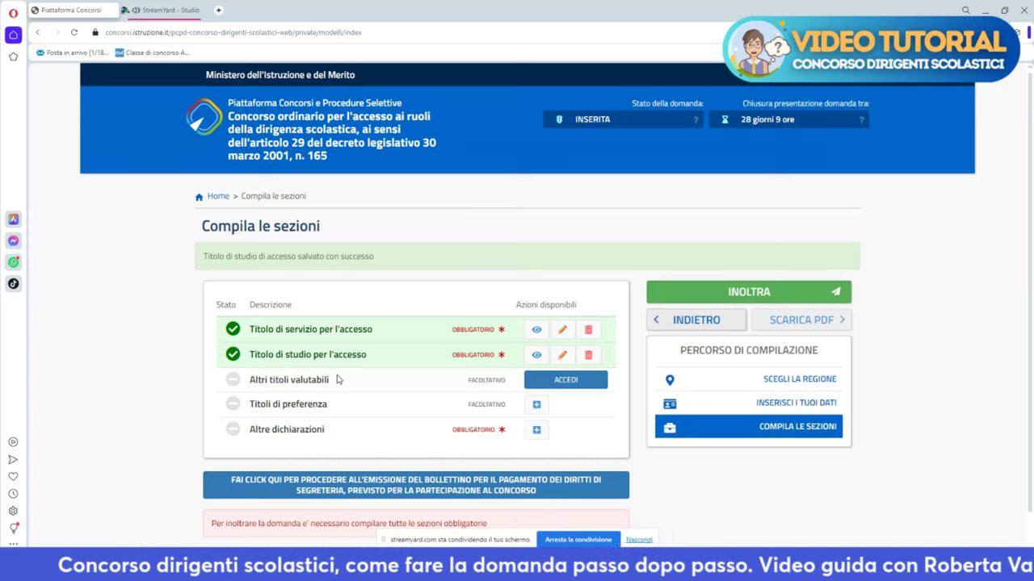
pyautogui.click(555, 385)
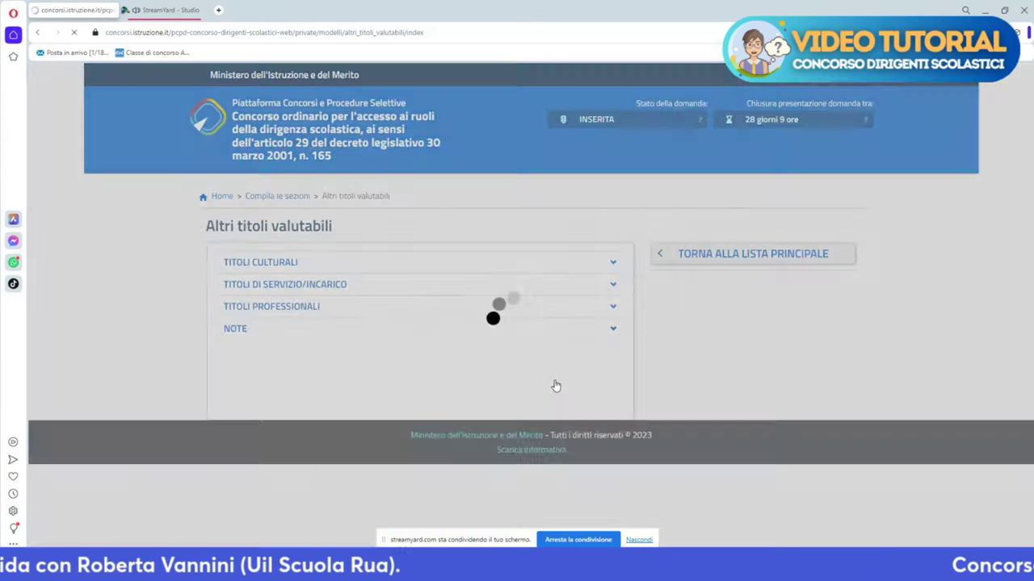